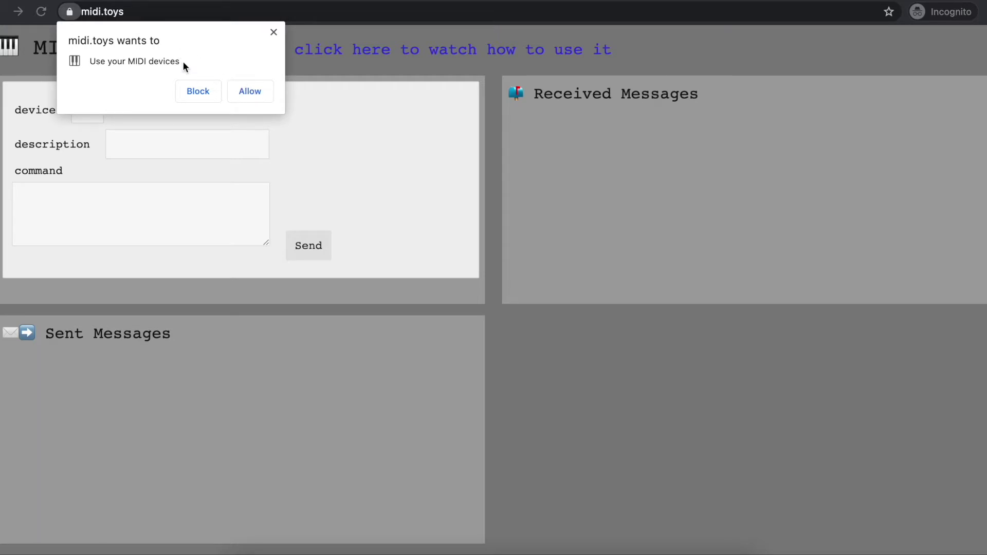
# Allow MIDI access so the reface DX is the device, and pick the saved dump hex in Notes
pyautogui.click(243, 92)
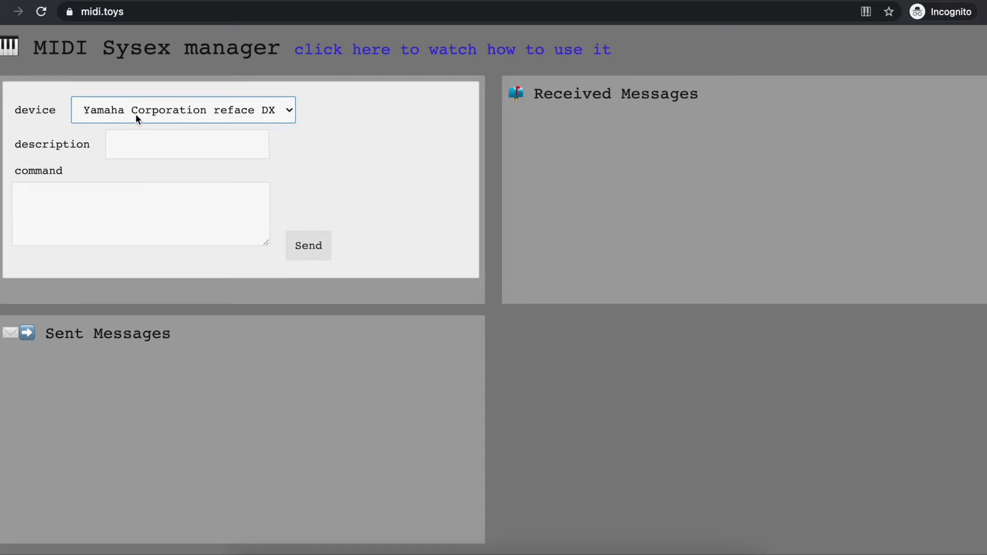
pyautogui.click(217, 139)
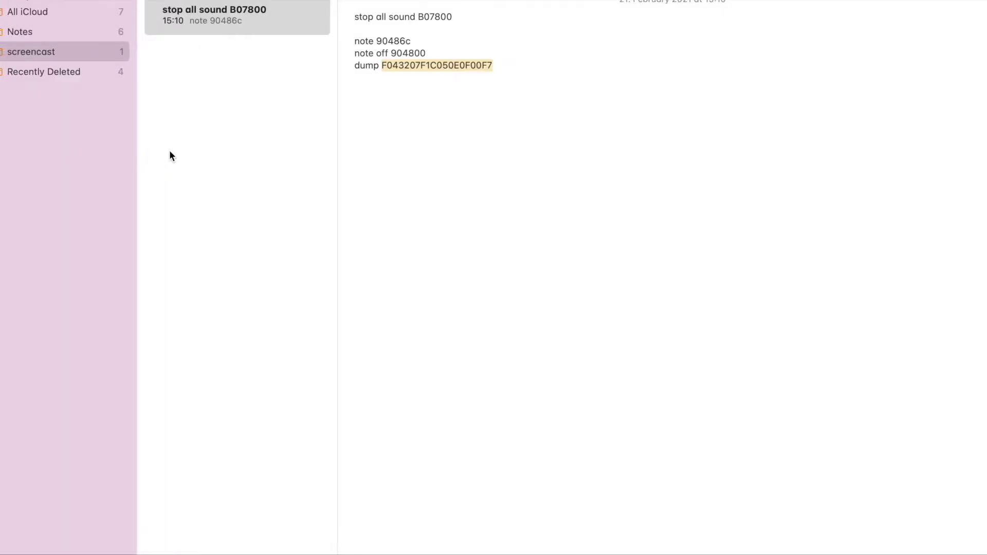
pyautogui.click(411, 66)
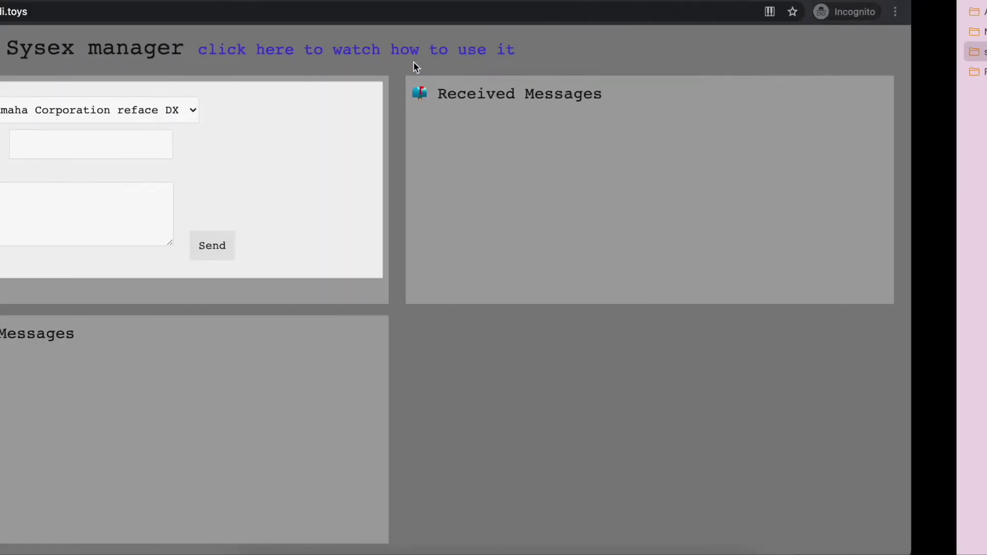
pyautogui.press('super+Tab')
# Paste F043207F1C050E0F00F7 as the command, describe it 'bulk dump', and send it
pyautogui.click(77, 231)
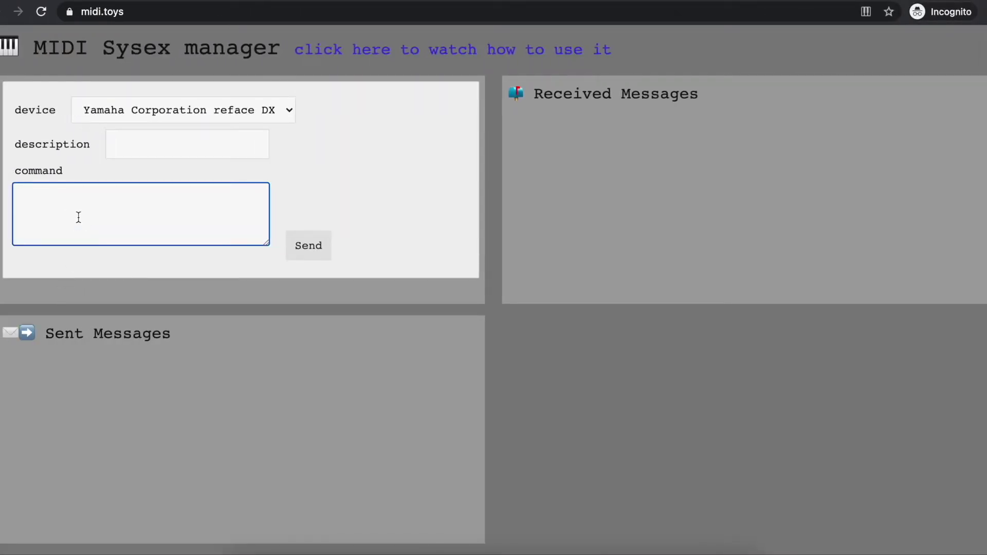
pyautogui.write('F043207F1C050E0F00F7')
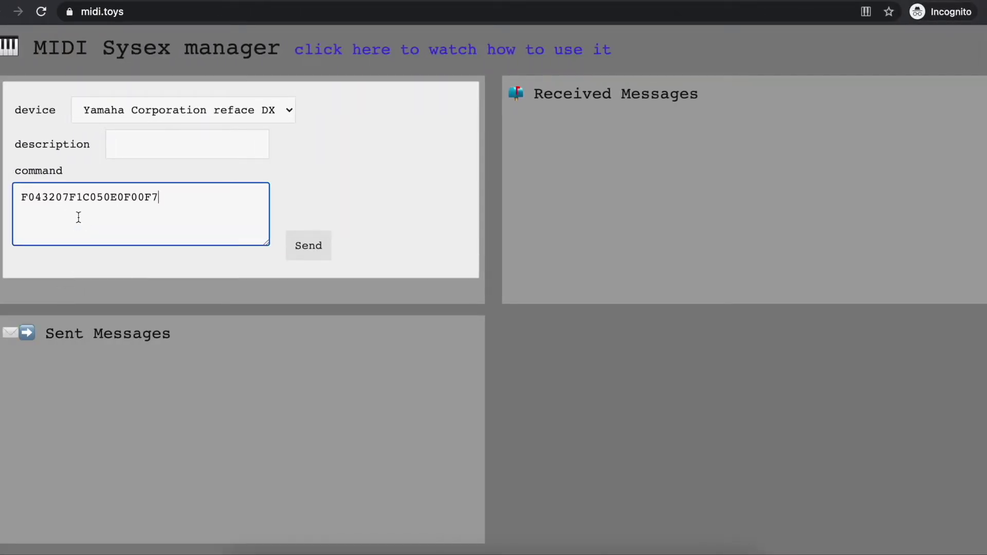
pyautogui.click(188, 140)
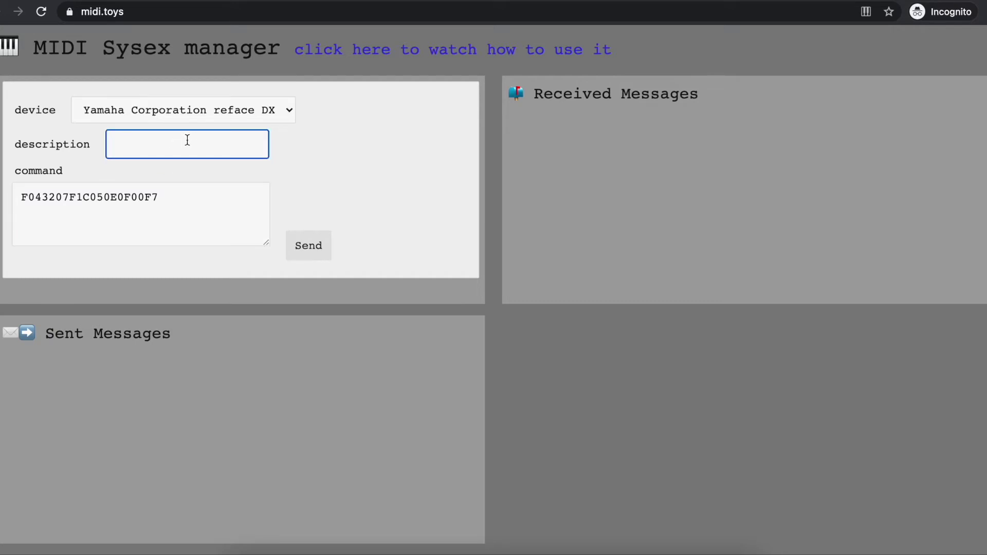
pyautogui.write('bulk dump')
pyautogui.click(303, 246)
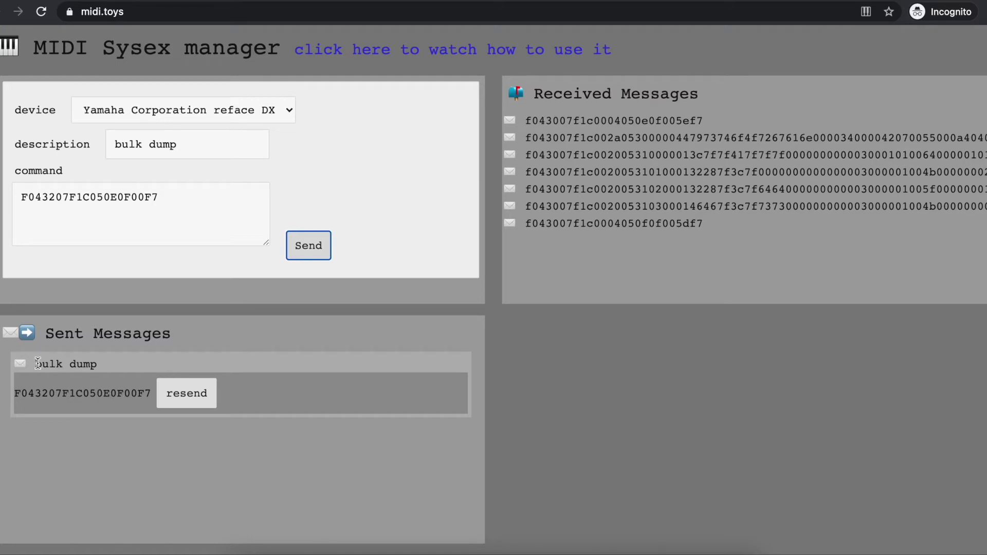
# Send the bulk dump request and select the seven sysex replies received from the reface DX
pyautogui.click(103, 364)
pyautogui.moveTo(528, 119); pyautogui.dragTo(741, 234)
pyautogui.press('super+c')
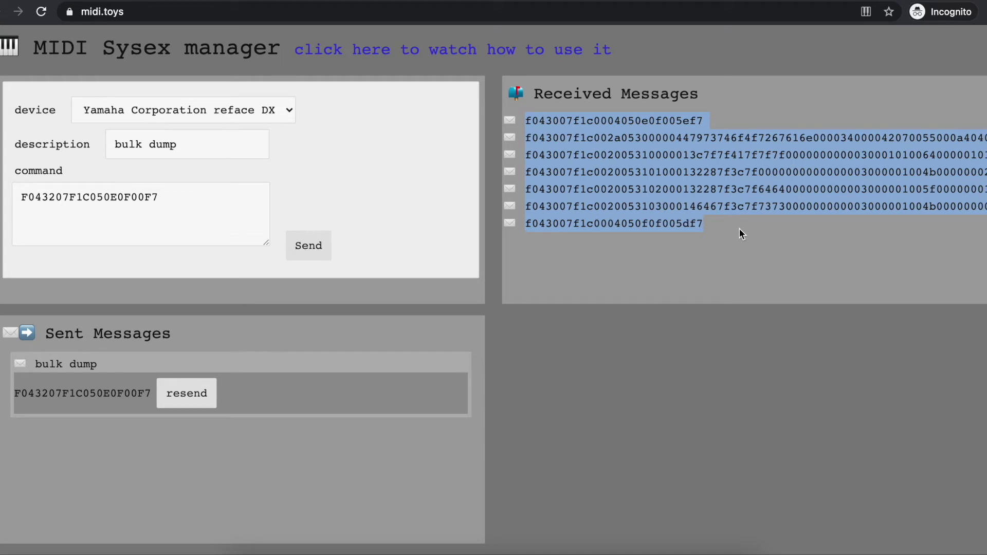
# Replace the command with the seven received lines, rename it 'percussion patch', and send it
pyautogui.doubleClick(154, 198)
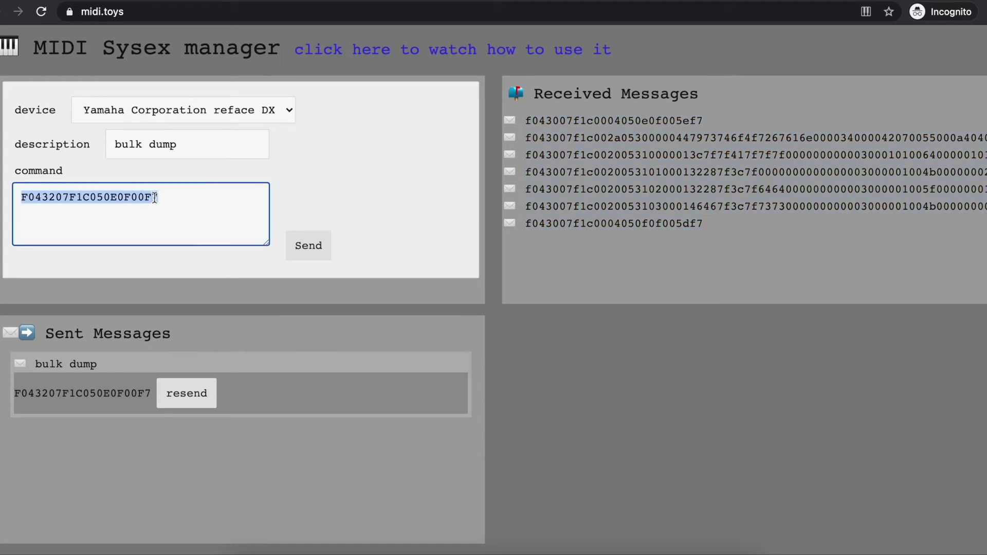
pyautogui.press('super+v')
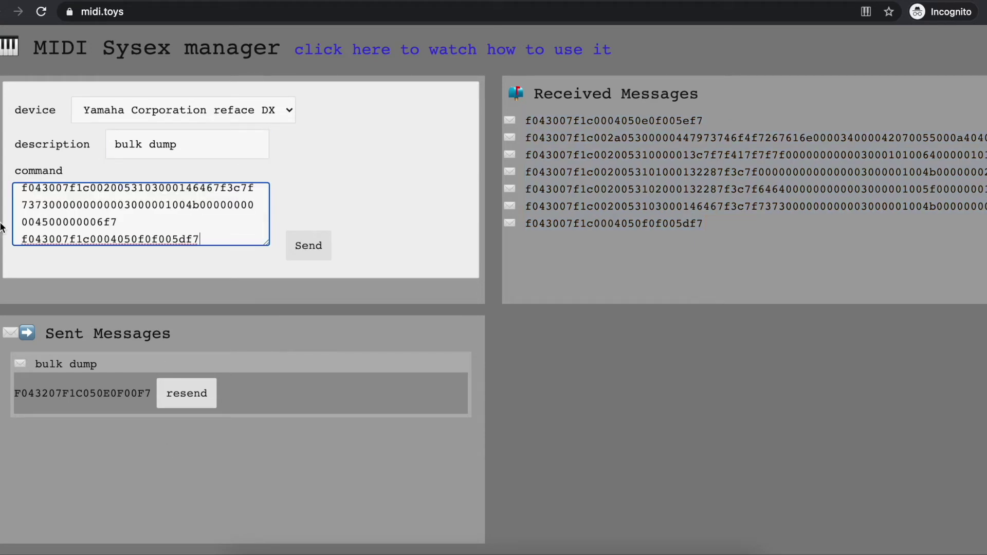
pyautogui.tripleClick(162, 145)
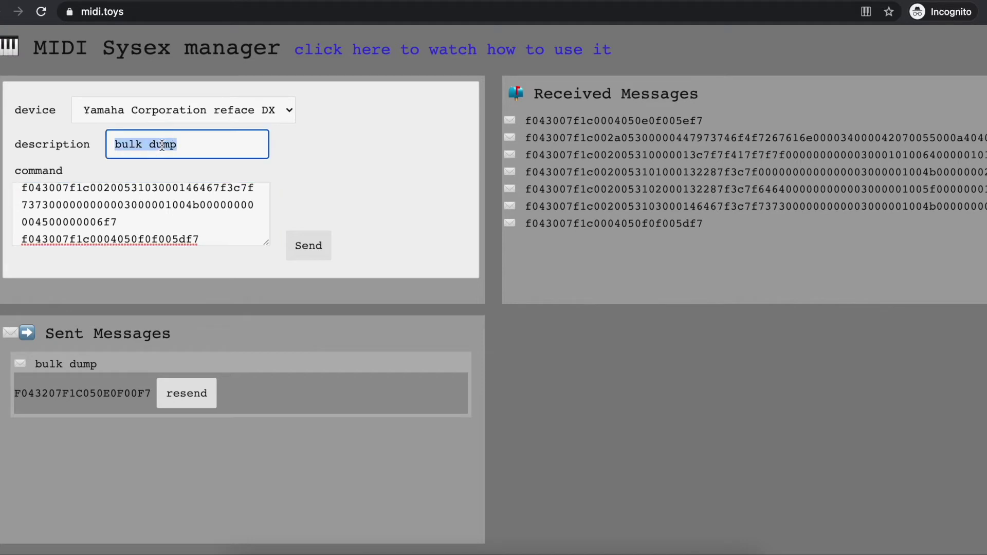
pyautogui.press('BackSpace')
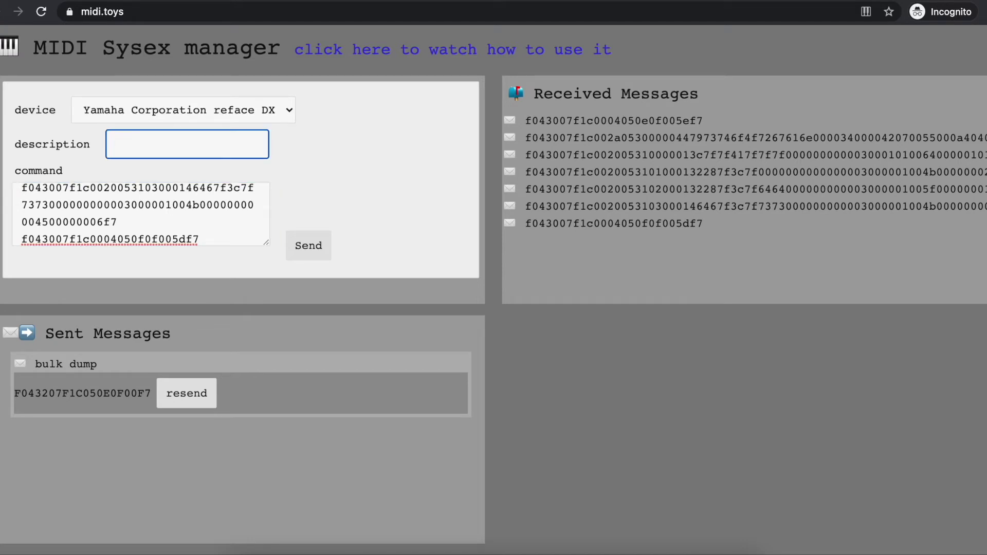
pyautogui.write('percussion patch')
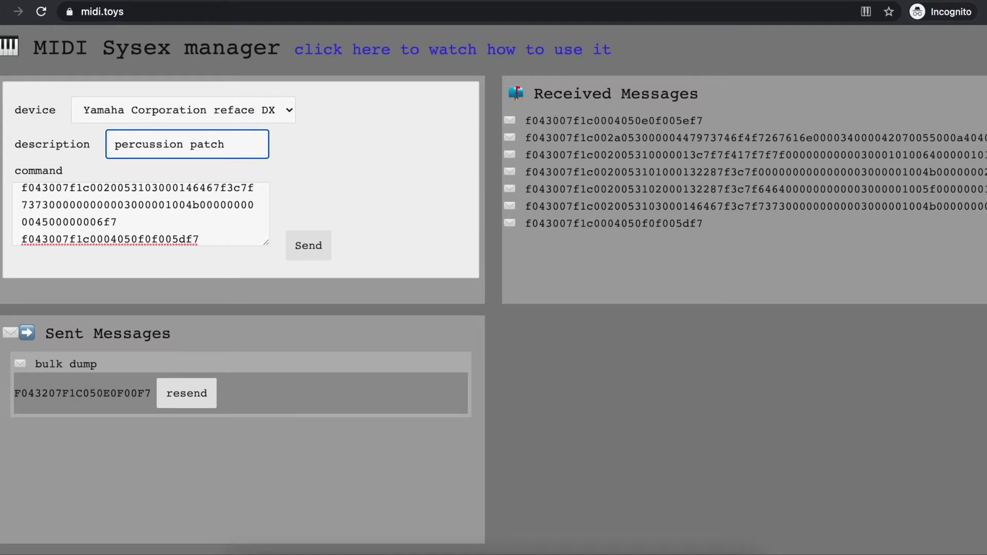
pyautogui.click(308, 246)
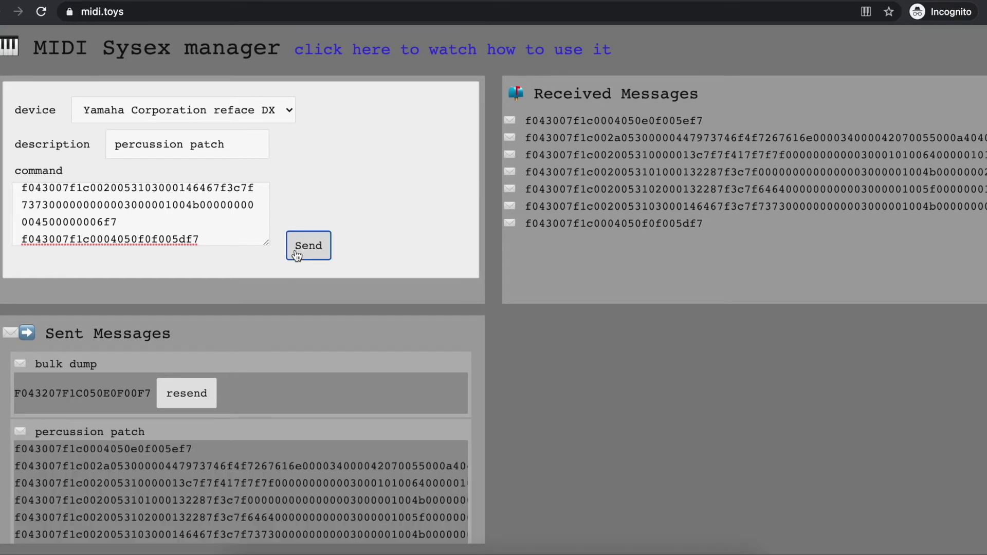
pyautogui.scroll(-1, 297, 255)
pyautogui.scroll(-2, 169, 439)
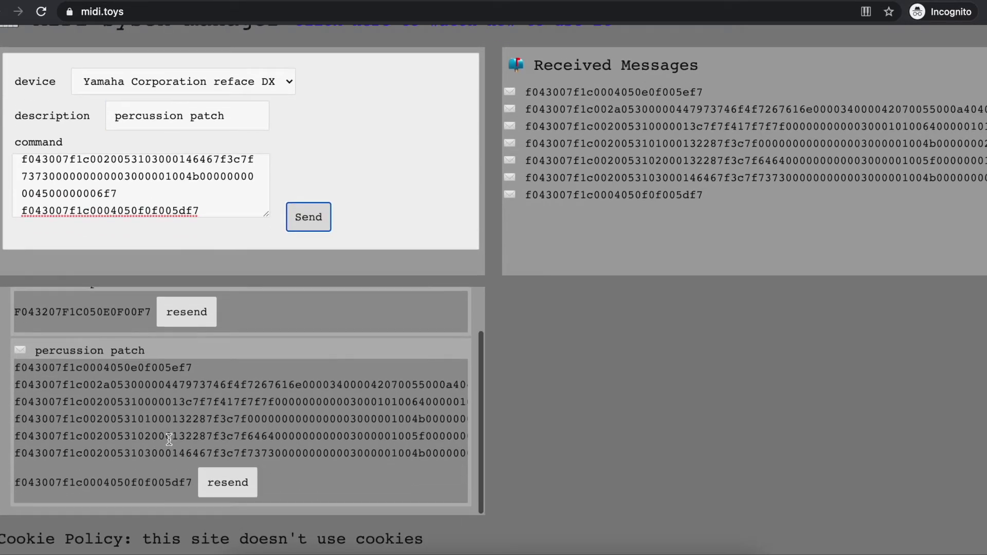
pyautogui.scroll(2, 169, 440)
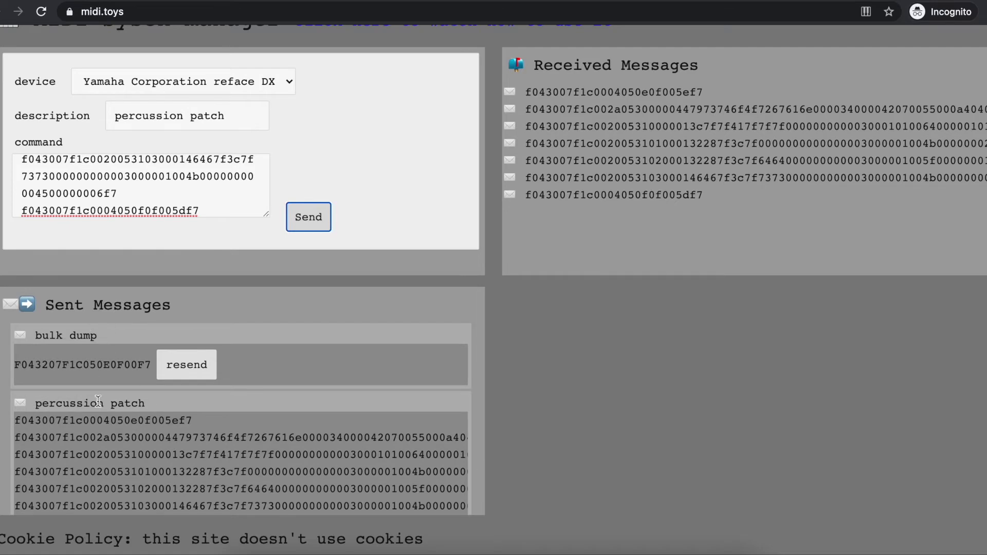
pyautogui.scroll(-2, 98, 401)
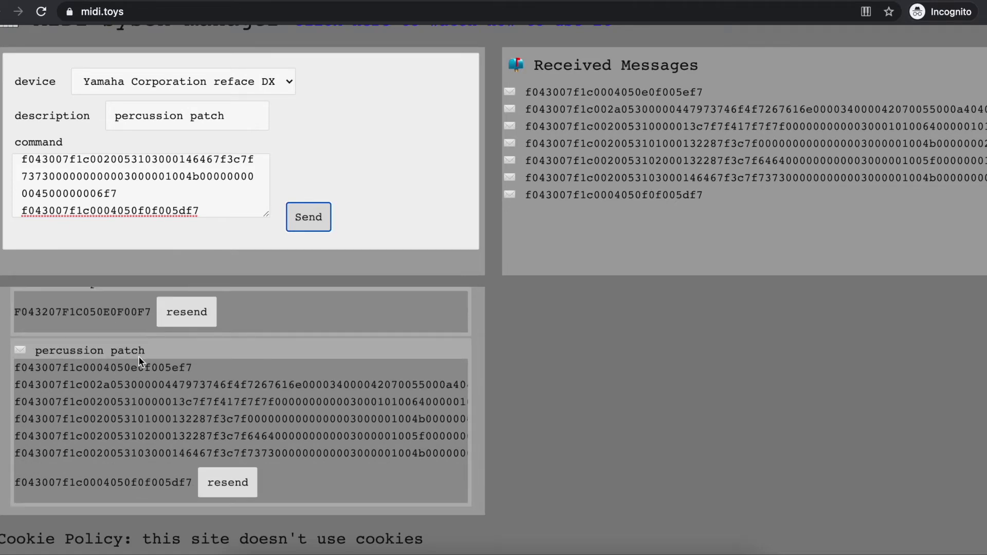
pyautogui.click(169, 215)
pyautogui.click(610, 239)
pyautogui.scroll(2, 135, 316)
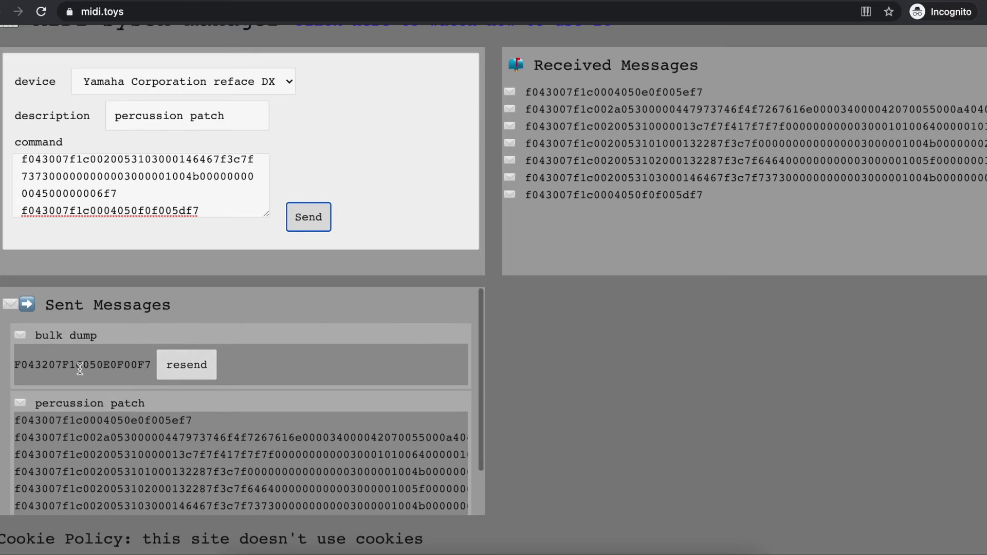
# Resend the bulk dump request and scroll down to the new batch of seven replies
pyautogui.click(192, 366)
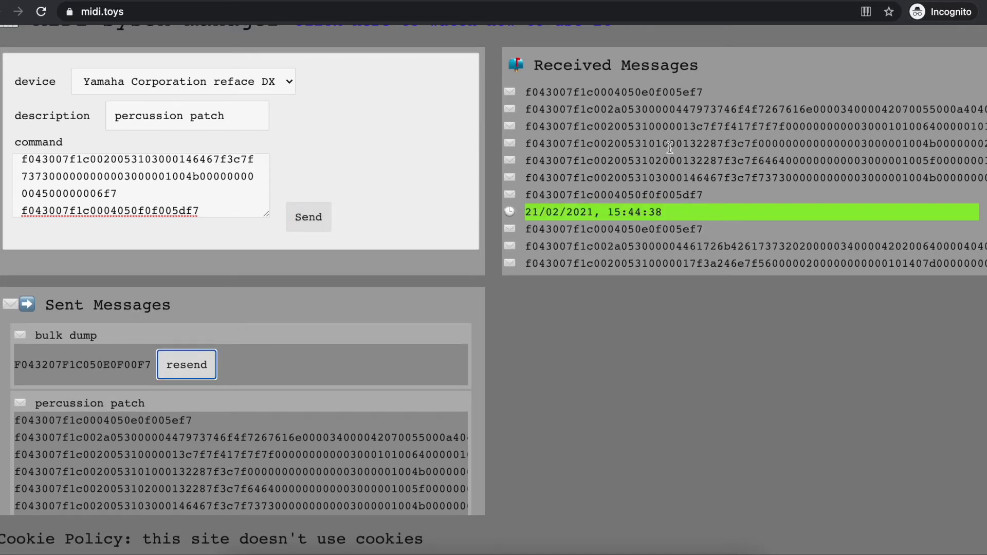
pyautogui.scroll(-1, 692, 143)
pyautogui.scroll(-2, 692, 142)
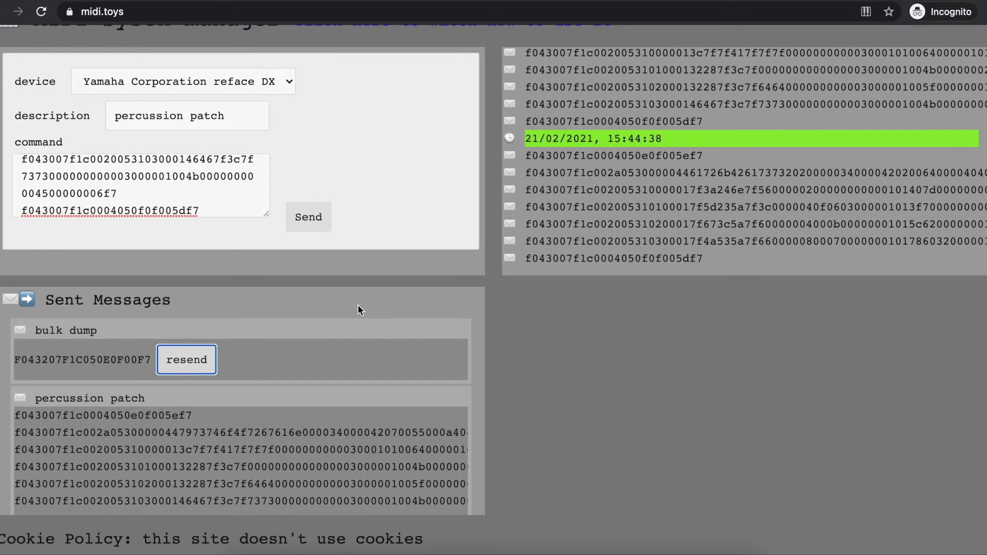
pyautogui.scroll(-1, 357, 304)
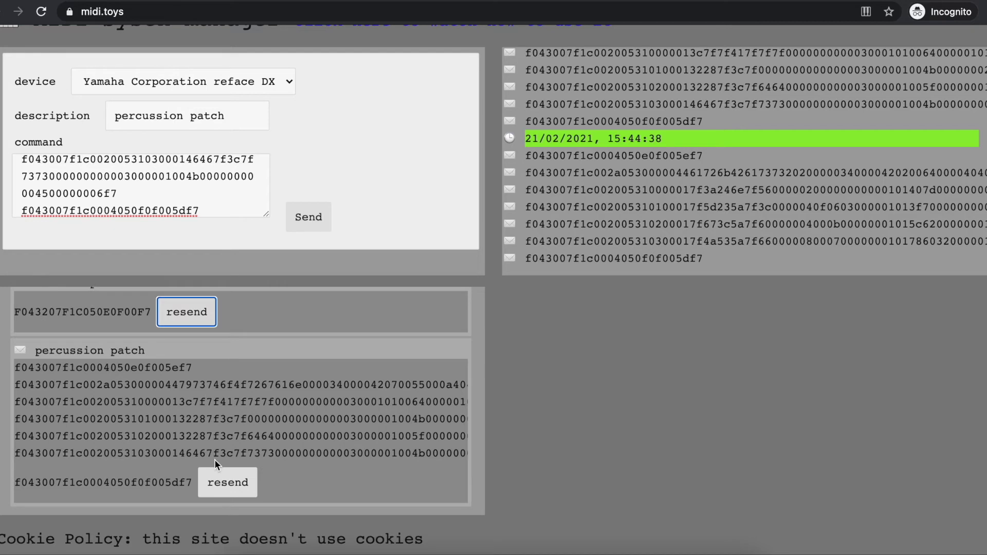
# Resend the percussion patch, then send the new reply lines as a message named 'lead patch'
pyautogui.click(229, 494)
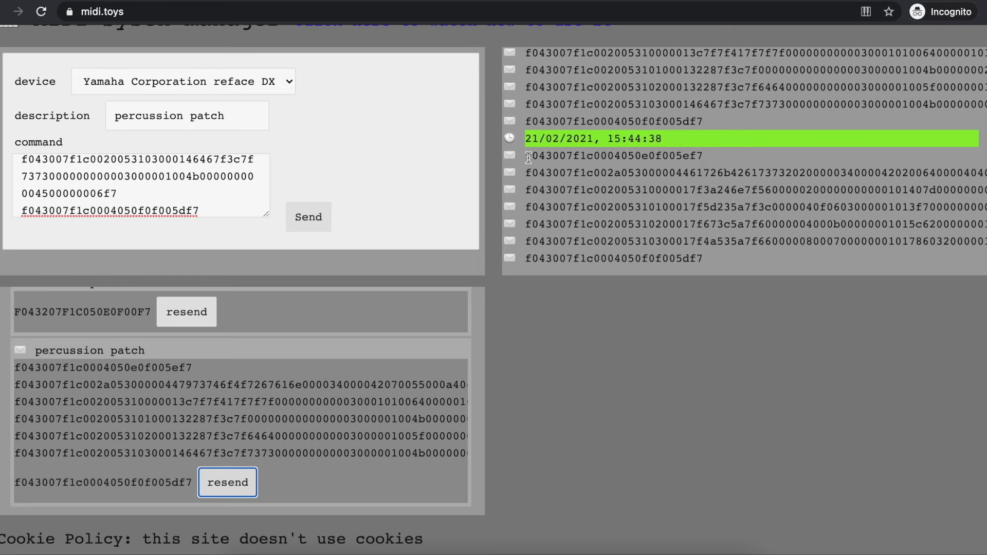
pyautogui.moveTo(525, 153); pyautogui.dragTo(887, 260)
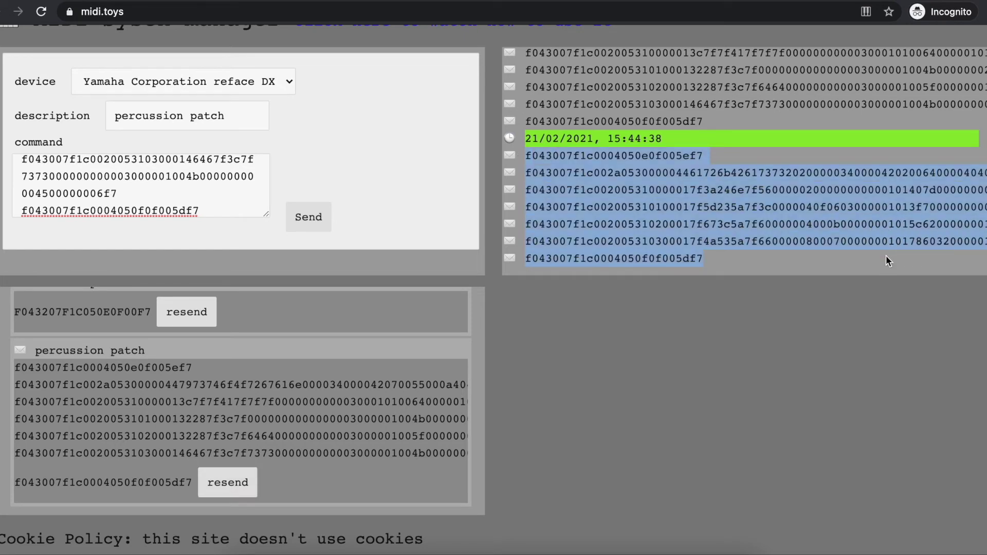
pyautogui.tripleClick(180, 183)
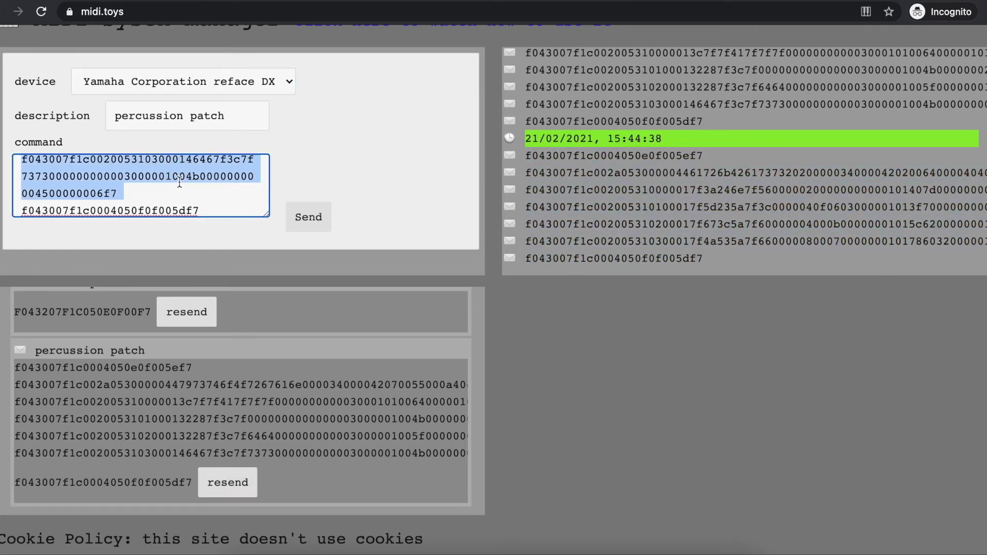
pyautogui.press('super+a')
pyautogui.press('BackSpace')
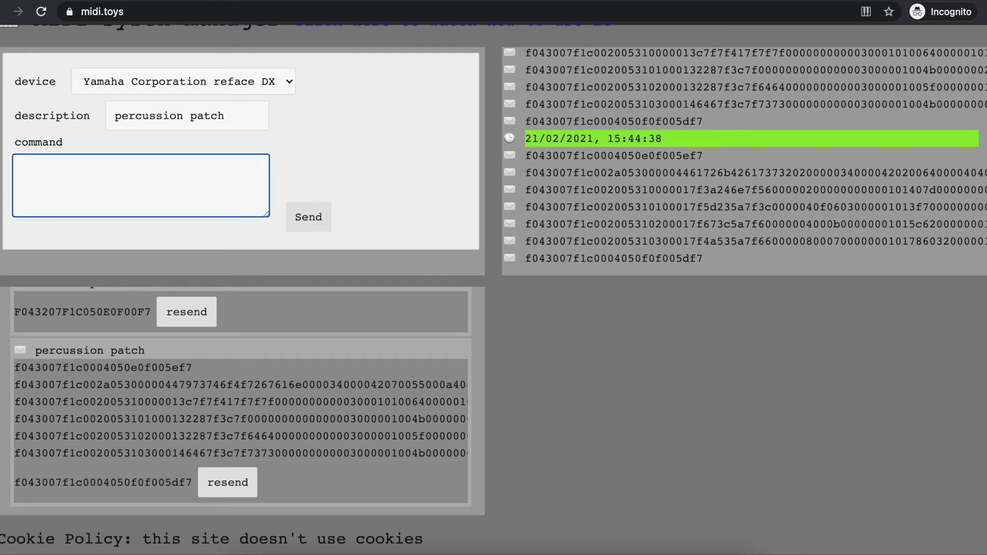
pyautogui.press('super+v')
pyautogui.doubleClick(137, 116)
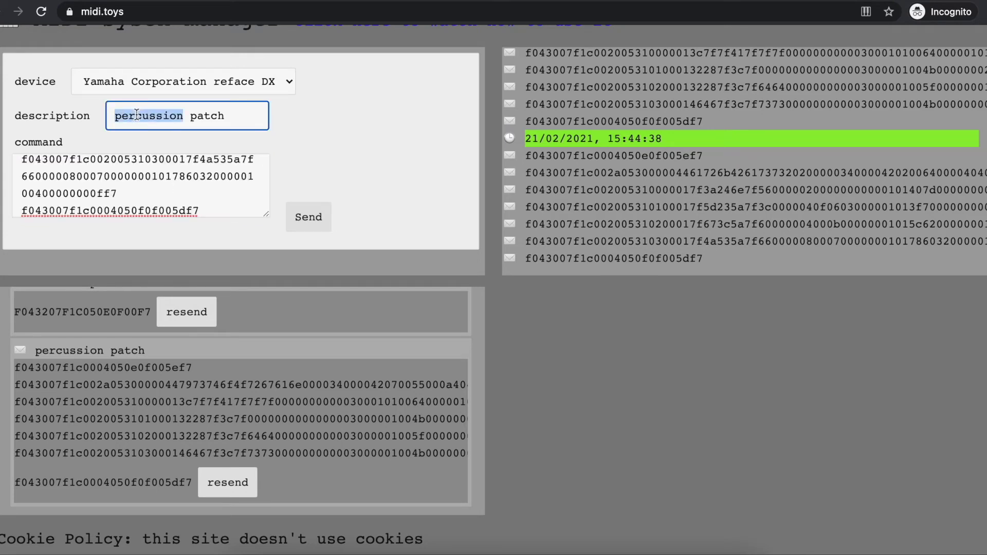
pyautogui.write('lead')
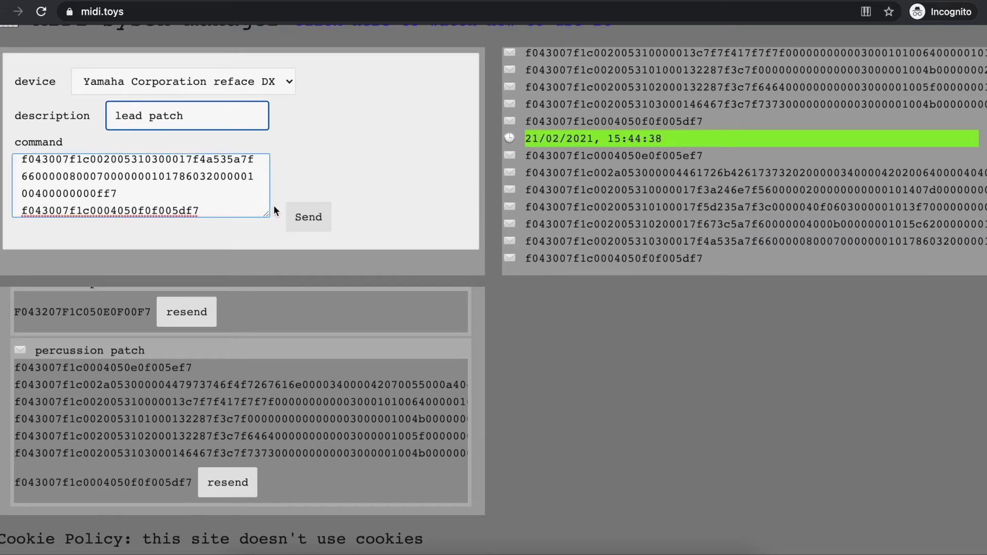
pyautogui.click(310, 221)
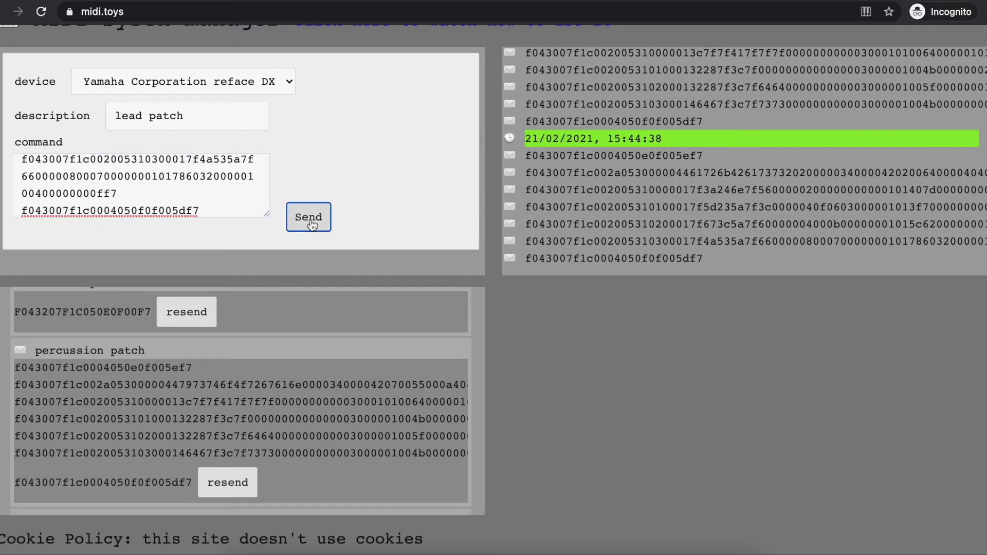
# Resend the bulk dump request from the Sent Messages list
pyautogui.scroll(2, 352, 362)
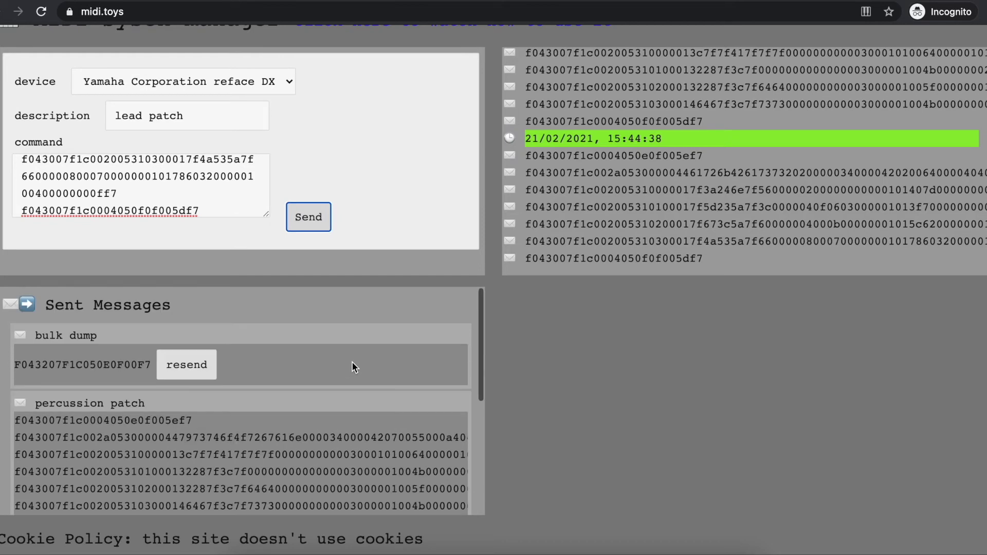
pyautogui.scroll(-5, 352, 362)
pyautogui.scroll(5, 351, 362)
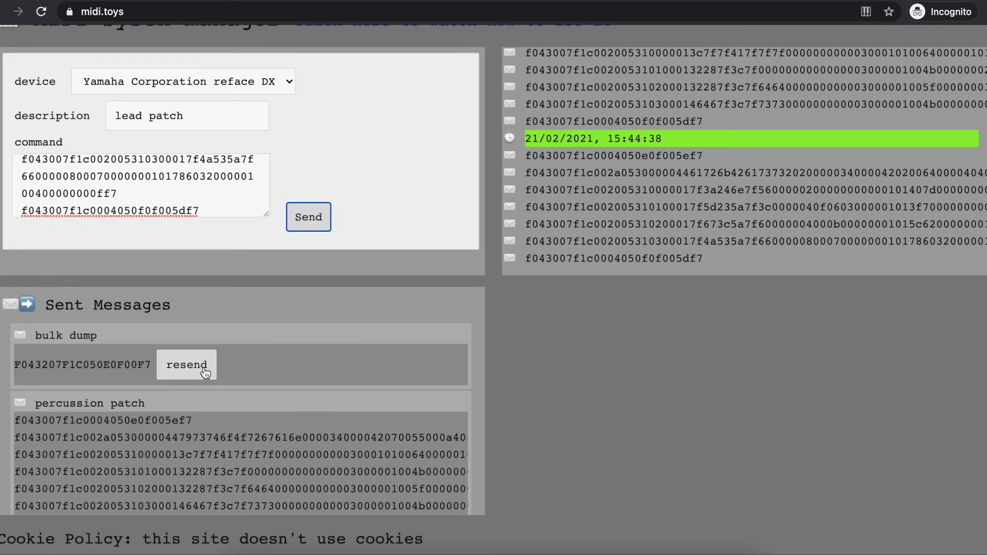
pyautogui.click(205, 372)
# Scroll Sent Messages until the whole lead patch entry and its lines are visible
pyautogui.scroll(-3, 124, 342)
pyautogui.scroll(3, 122, 342)
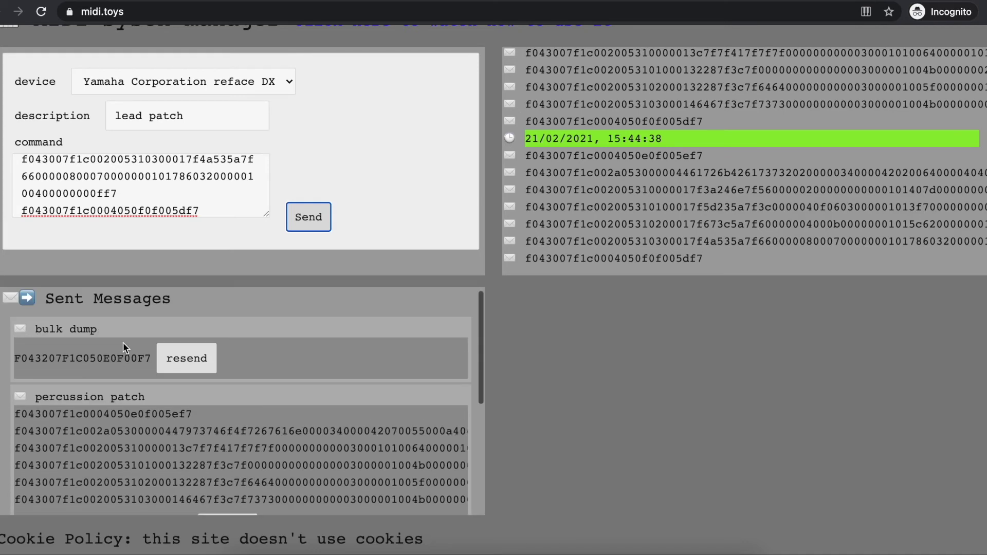
pyautogui.scroll(-1, 122, 342)
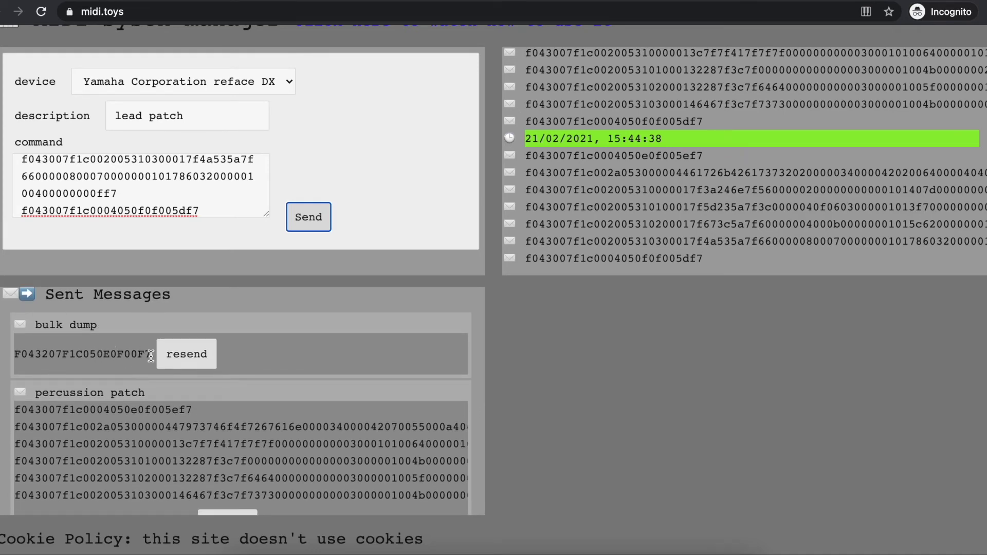
pyautogui.scroll(-5, 150, 355)
pyautogui.scroll(3, 152, 399)
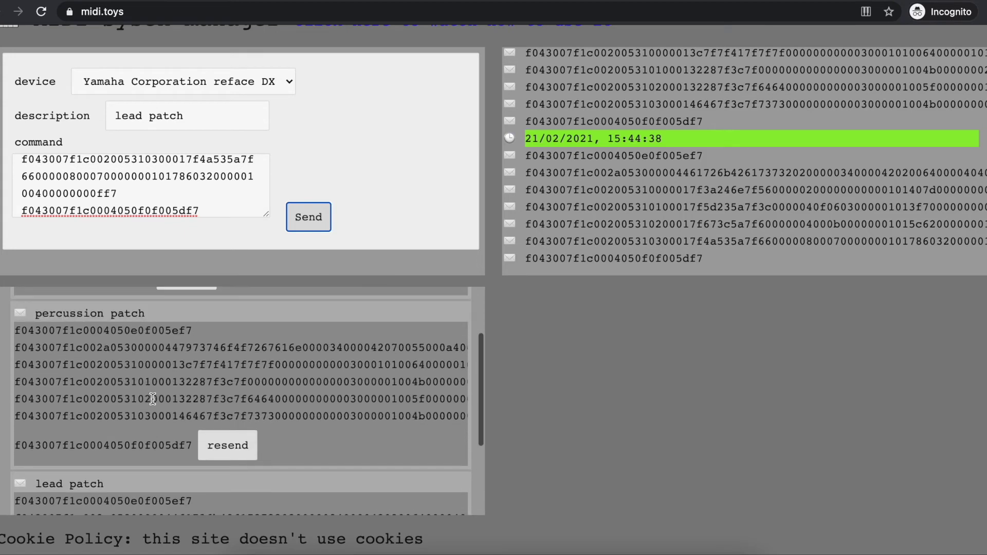
pyautogui.scroll(-5, 87, 329)
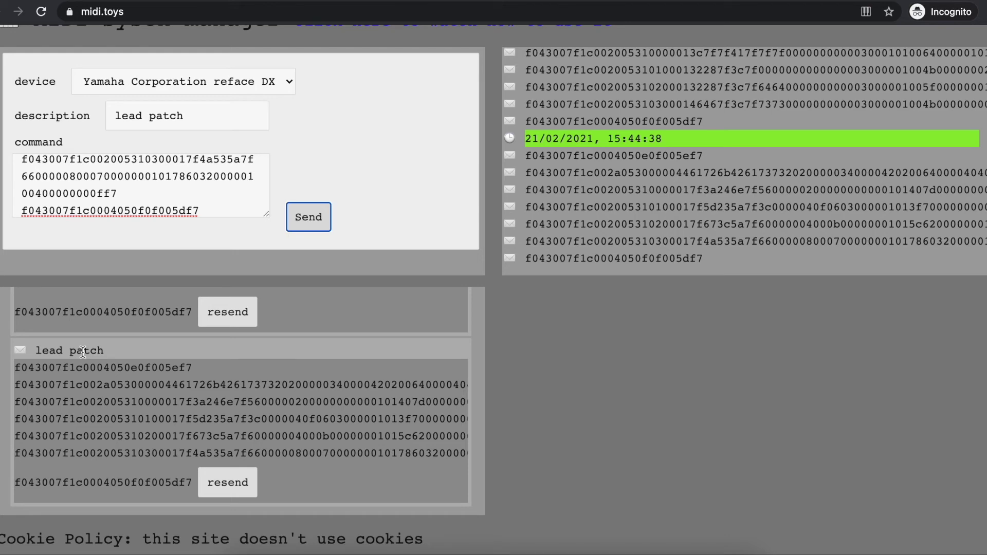
pyautogui.scroll(10, 220, 368)
pyautogui.click(200, 190)
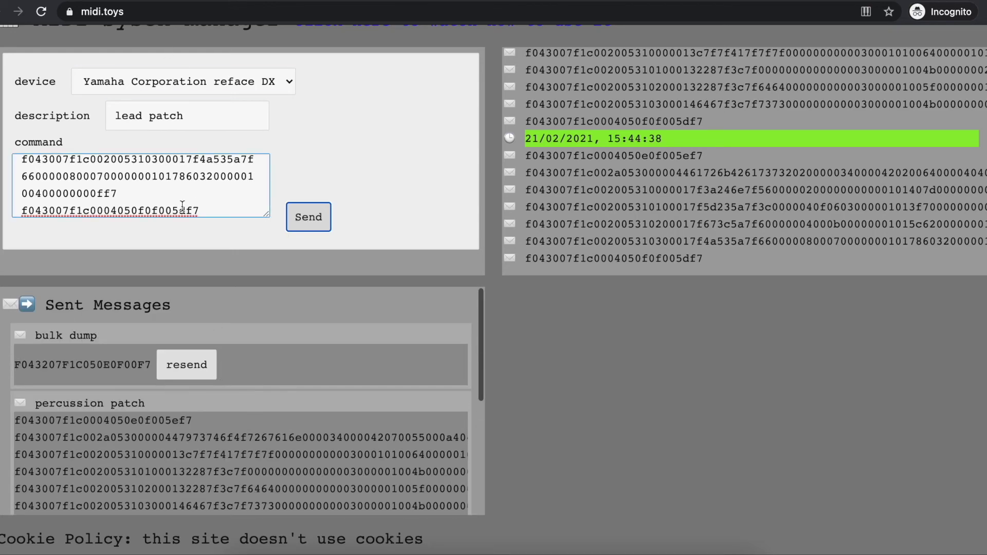
pyautogui.scroll(-1, 184, 237)
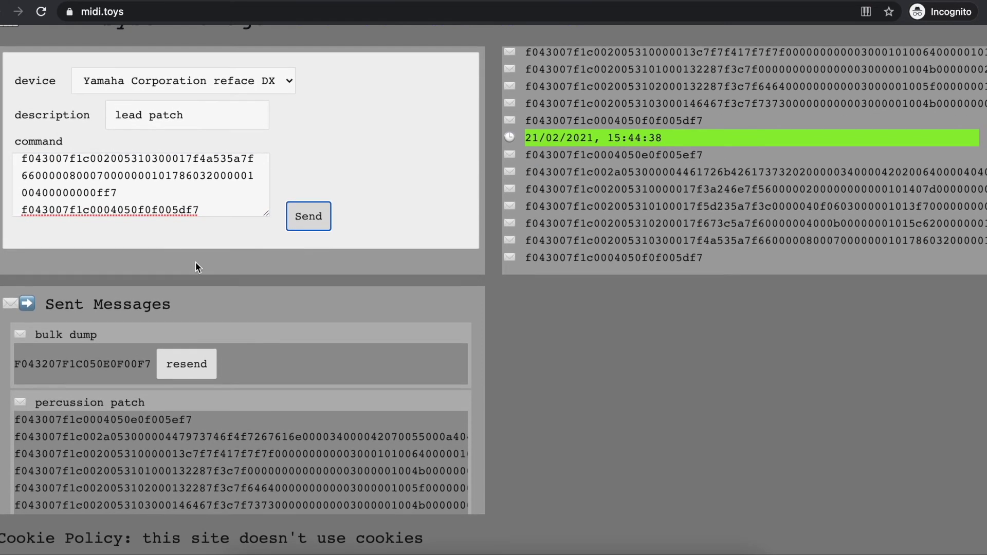
pyautogui.scroll(-5, 287, 340)
pyautogui.scroll(5, 287, 341)
pyautogui.scroll(-5, 287, 340)
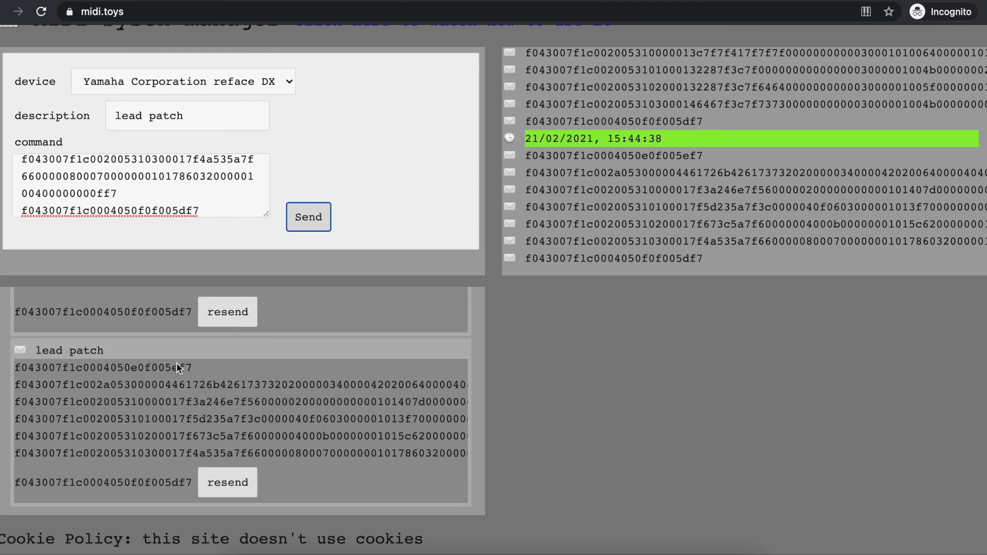
pyautogui.click(15, 365)
# Copy the seven lead patch lines into Notes under a new 'Lead patch' heading
pyautogui.moveTo(15, 365); pyautogui.dragTo(190, 485)
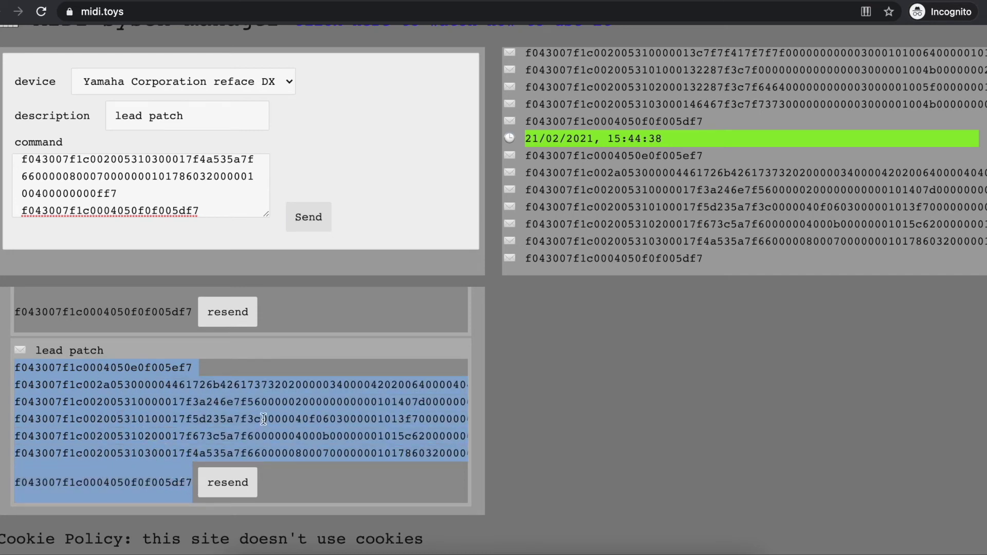
pyautogui.click(443, 535)
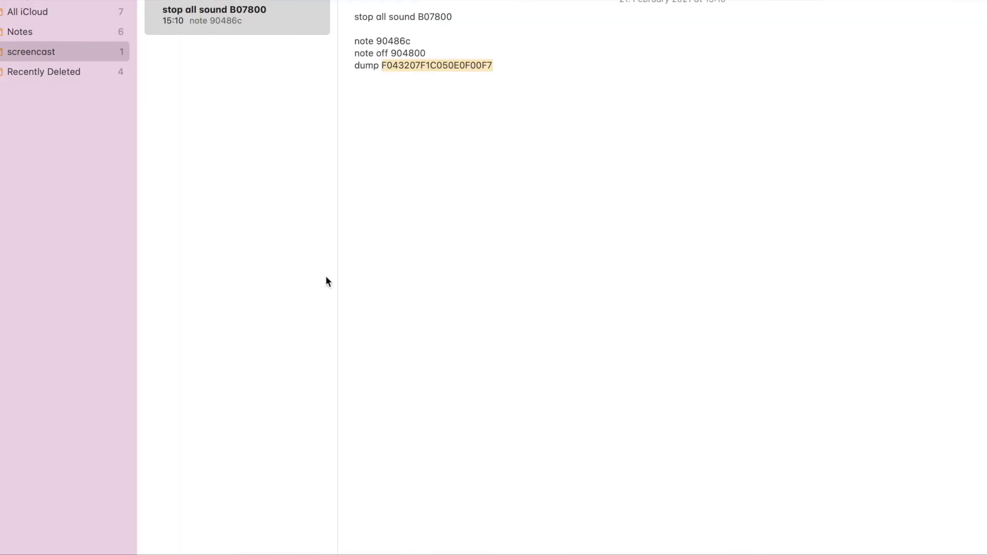
pyautogui.click(545, 89)
pyautogui.press('Return')
pyautogui.press('Return')
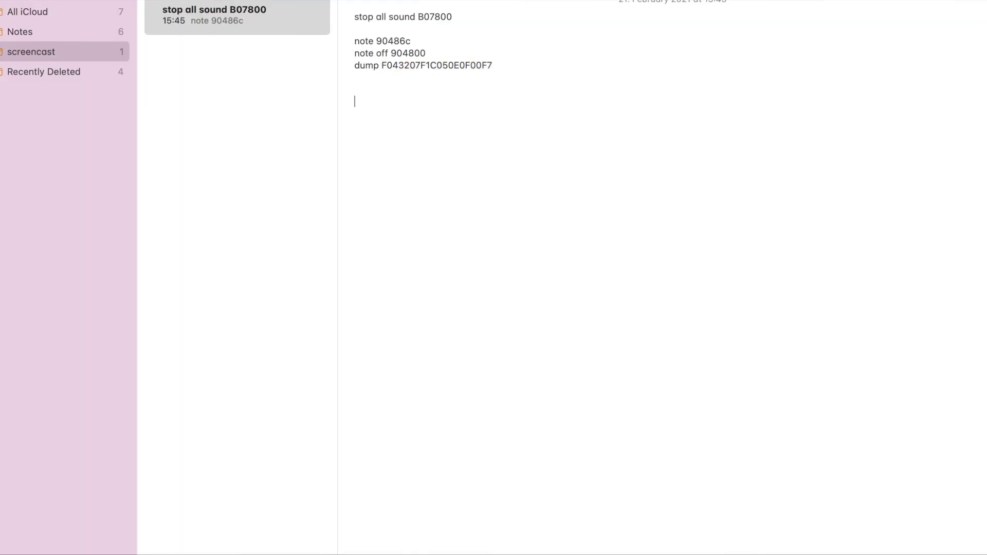
pyautogui.write('Lead patch')
pyautogui.press('Return')
pyautogui.press('super+v')
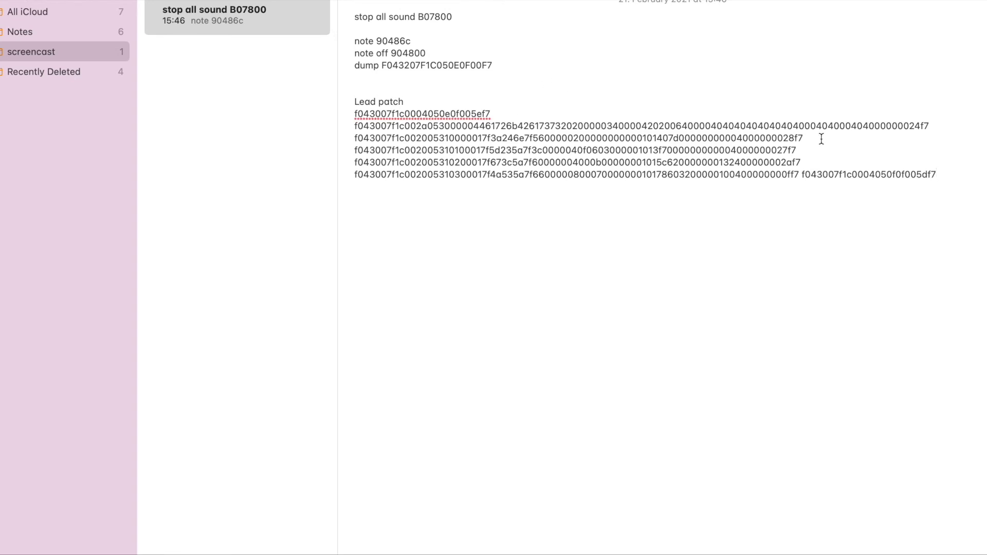
pyautogui.press('Return')
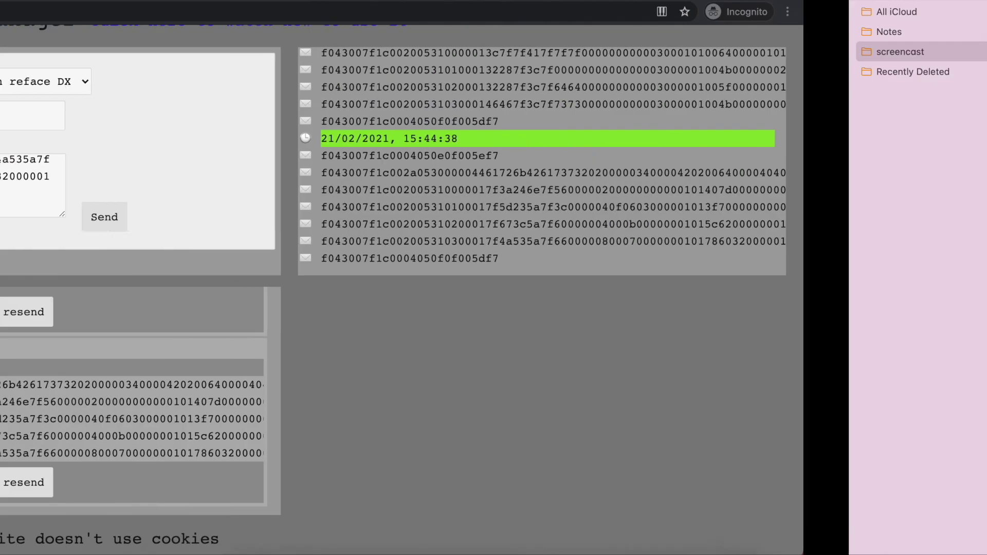
# Copy the seven percussion patch lines into the note below the Lead patch block
pyautogui.scroll(5, 396, 331)
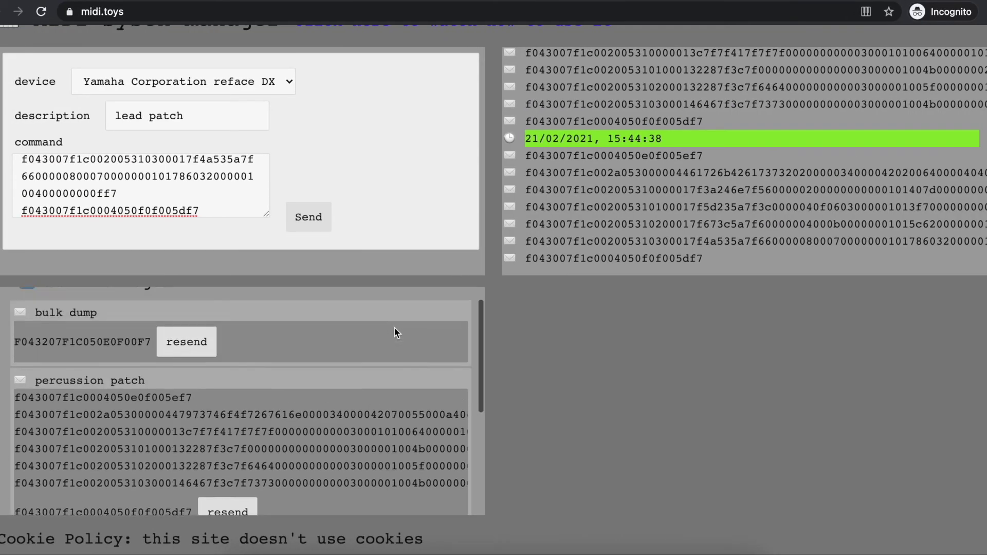
pyautogui.scroll(-3, 26, 431)
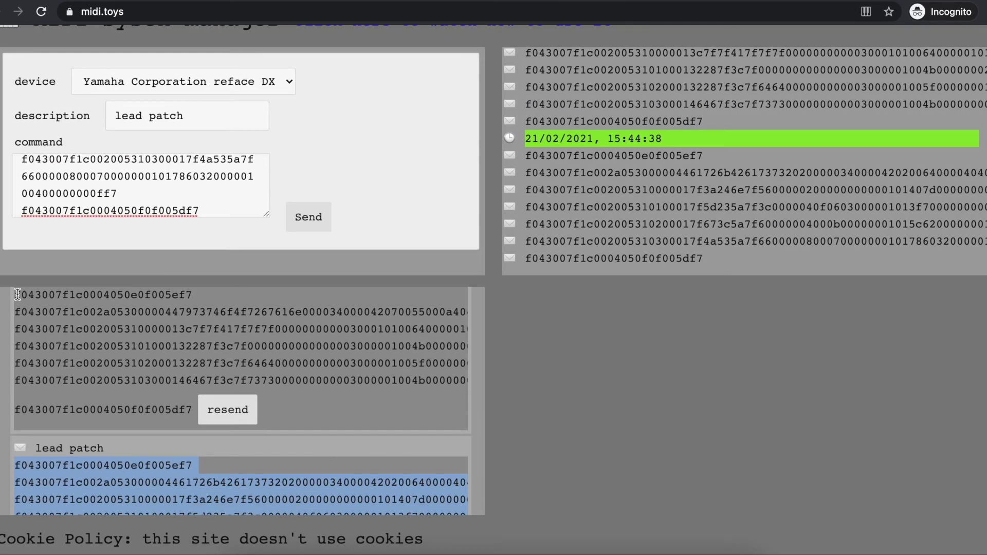
pyautogui.scroll(1, 17, 294)
pyautogui.moveTo(16, 324); pyautogui.dragTo(35, 324)
pyautogui.moveTo(81, 365); pyautogui.dragTo(190, 434)
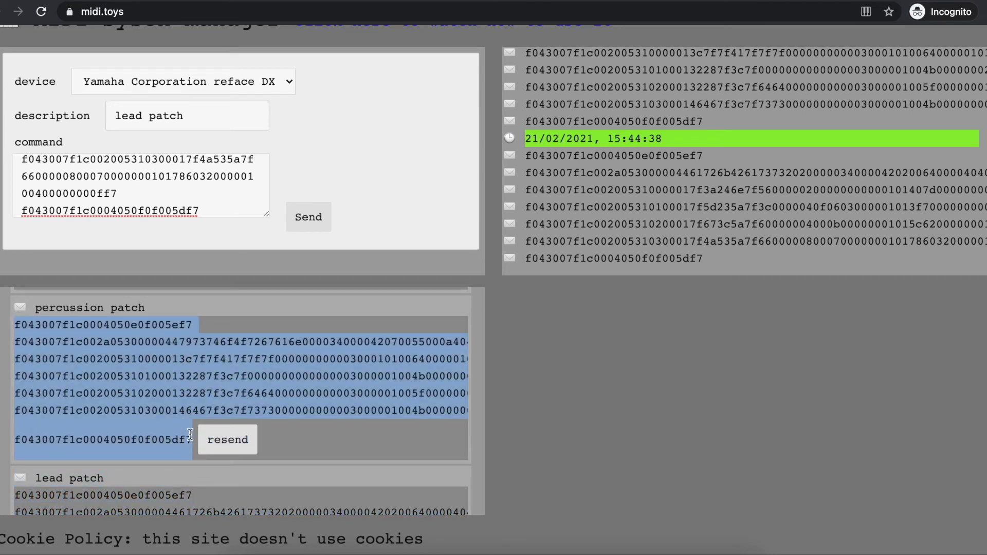
pyautogui.press('super+c')
pyautogui.press('super+Tab')
pyautogui.click(498, 216)
pyautogui.press('super+v')
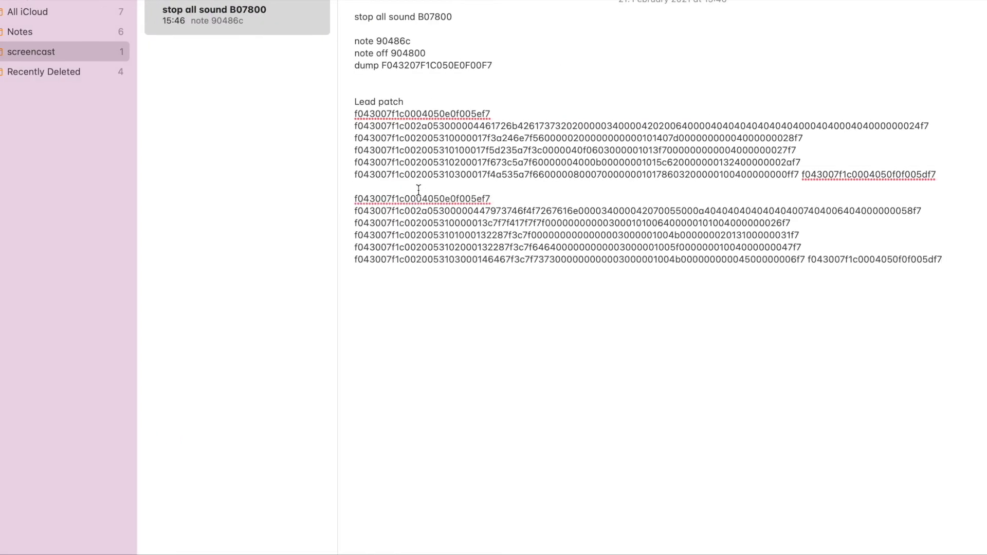
pyautogui.press('super+Tab')
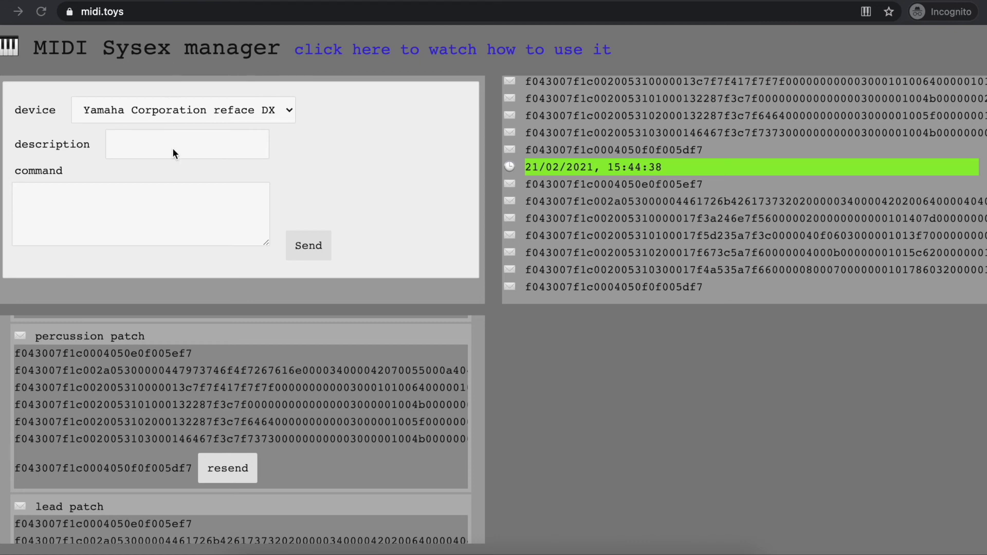
pyautogui.hotkey('ctrl', 'Right')
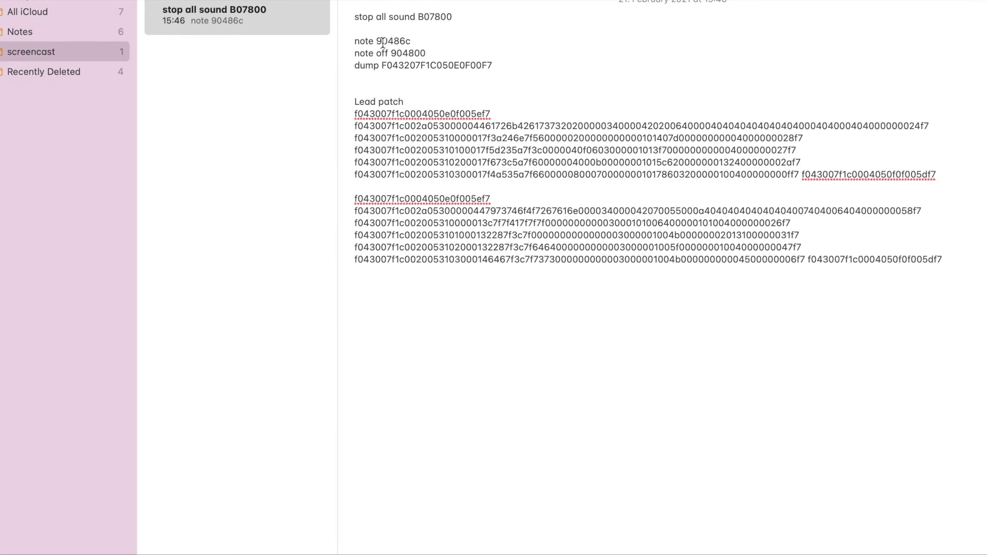
# Copy 90486c from Notes and send it as a command described 'note'
pyautogui.doubleClick(386, 41)
pyautogui.hotkey('ctrl', 'Left')
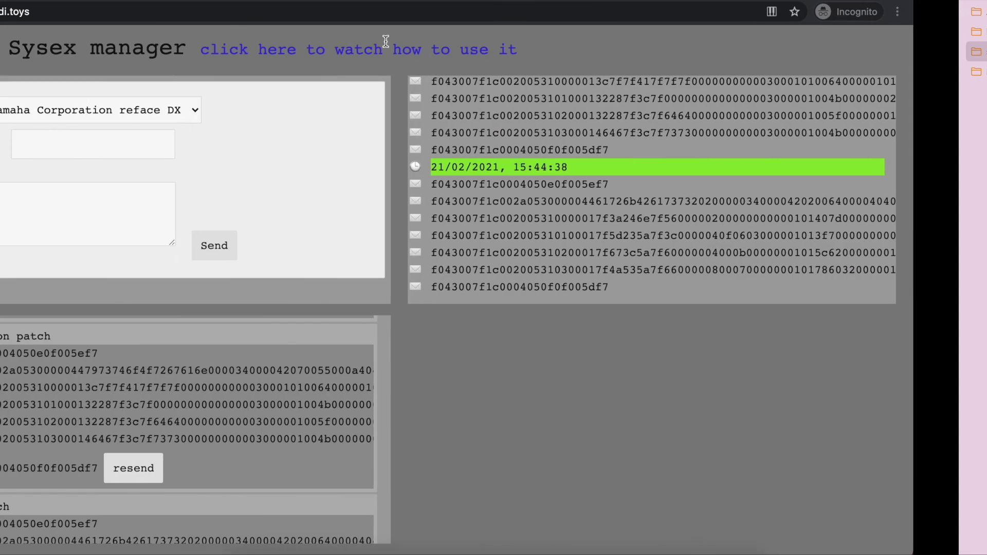
pyautogui.click(134, 207)
pyautogui.press('super+v')
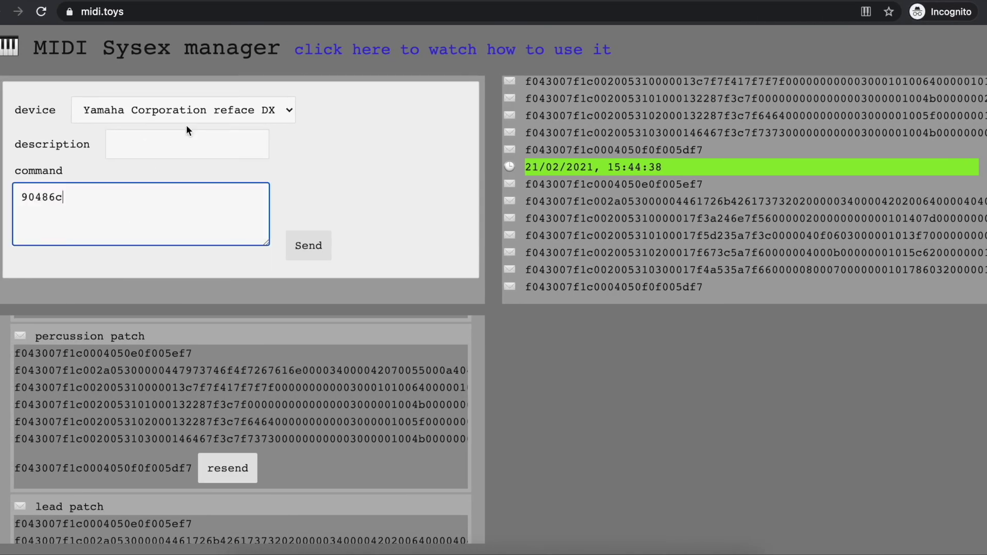
pyautogui.click(184, 144)
pyautogui.write('note')
pyautogui.click(318, 247)
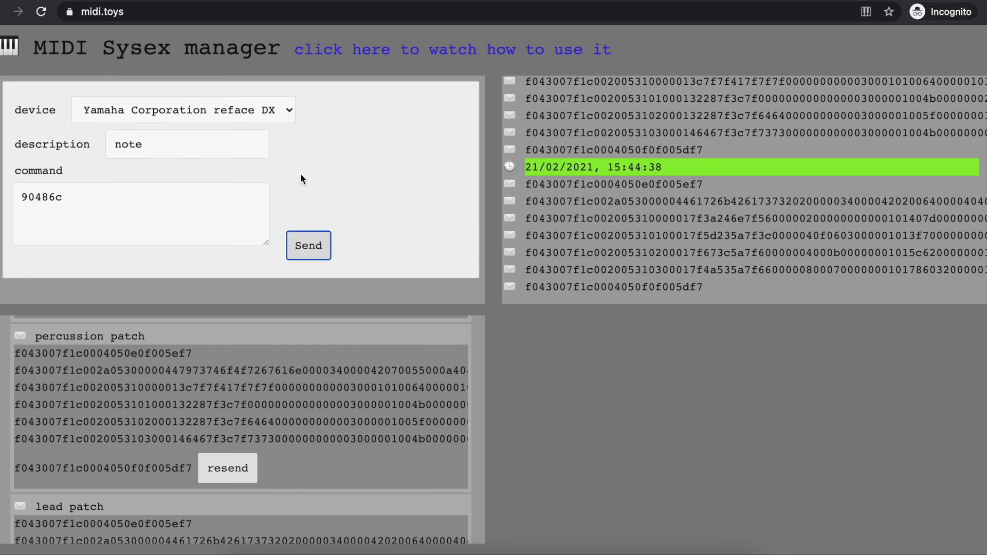
pyautogui.click(161, 199)
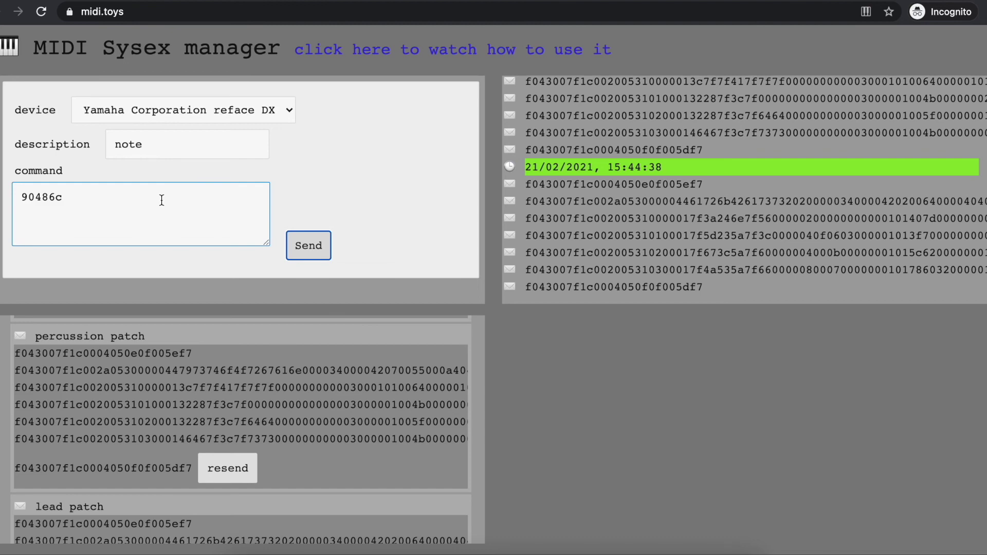
# Replace the message command with the note-off value 904800 copied from Notes
pyautogui.scroll(-1, 162, 199)
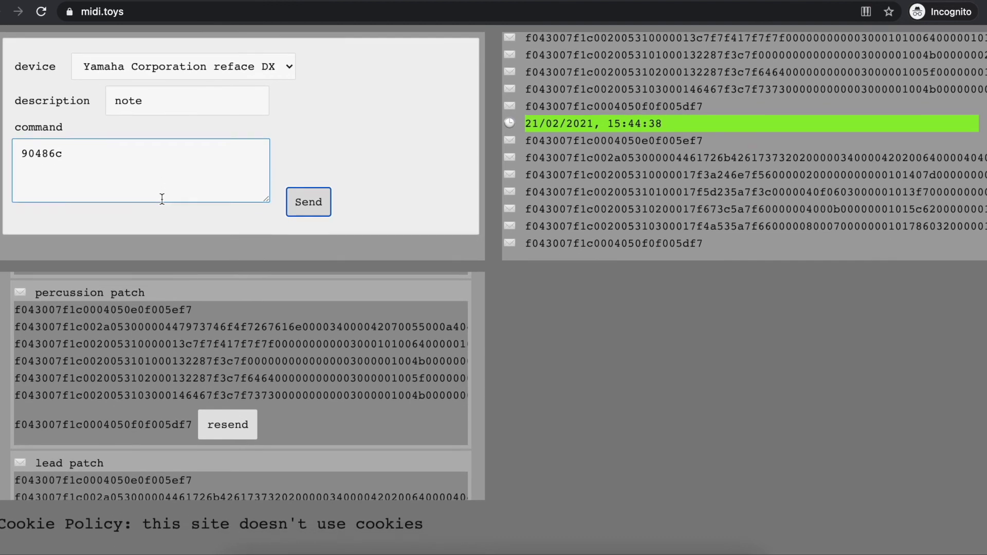
pyautogui.click(309, 245)
pyautogui.scroll(3, 194, 353)
pyautogui.hotkey('ctrl', 'Right')
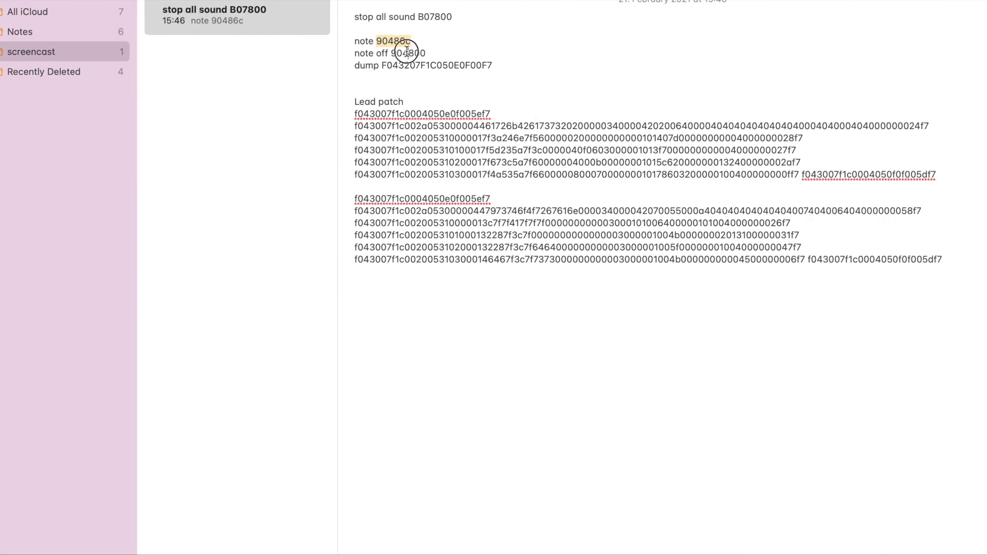
pyautogui.doubleClick(407, 53)
pyautogui.hotkey('ctrl', 'Left')
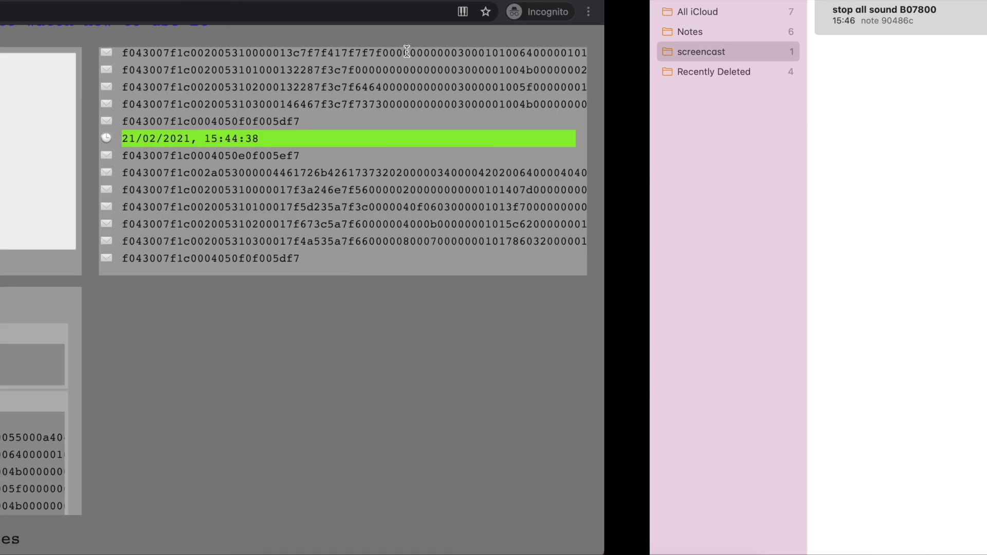
pyautogui.click(104, 161)
pyautogui.press('super+a')
pyautogui.press('super+v')
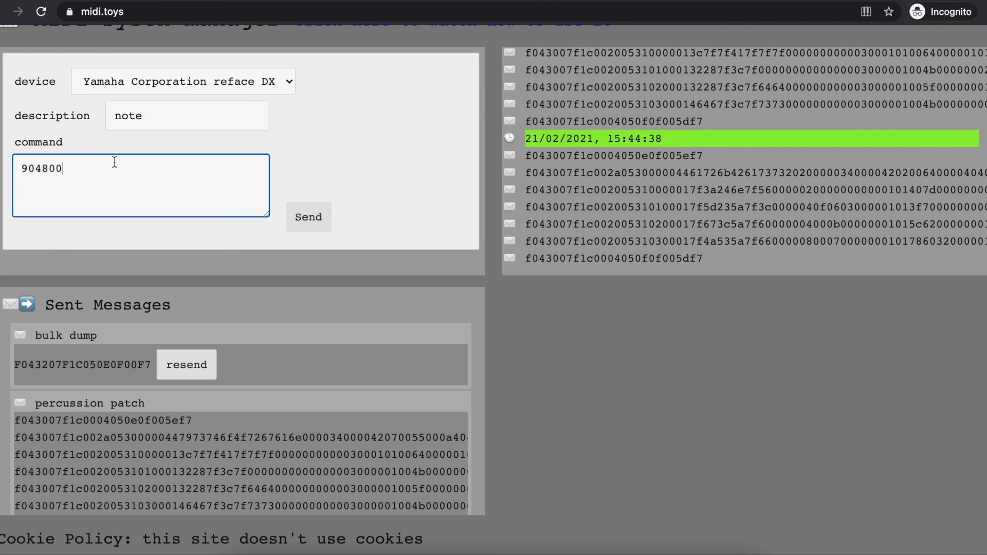
# Change the description to 'stop note' and send the message
pyautogui.click(116, 116)
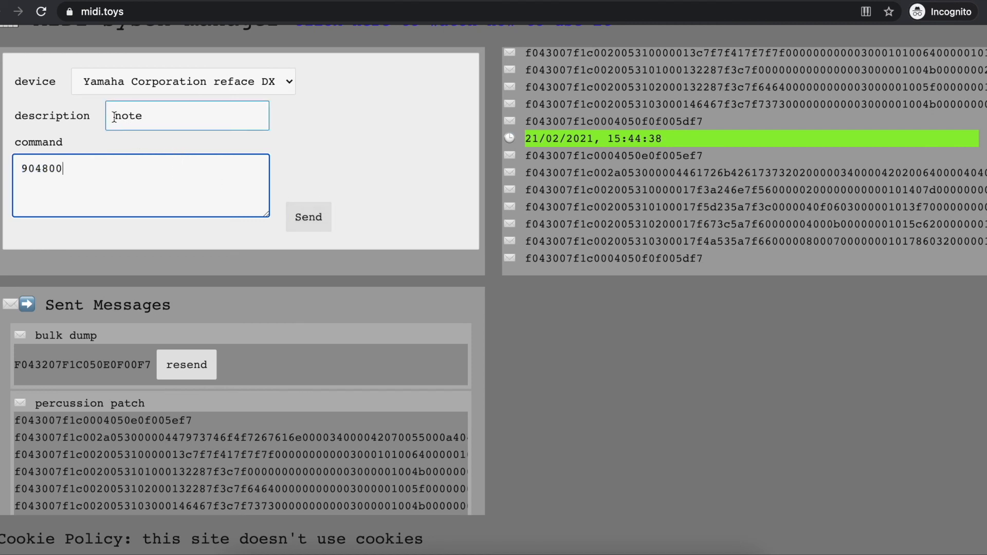
pyautogui.write('stop')
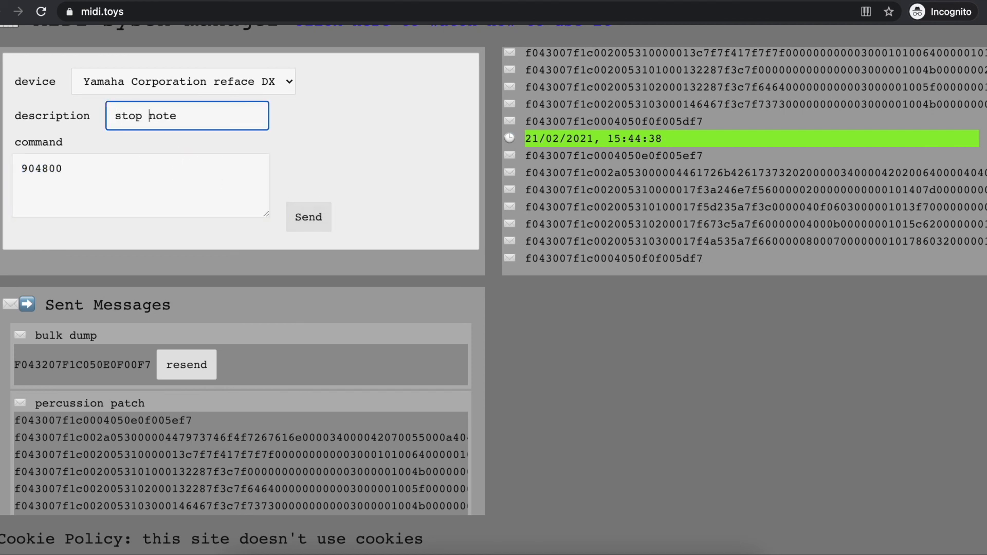
pyautogui.click(316, 212)
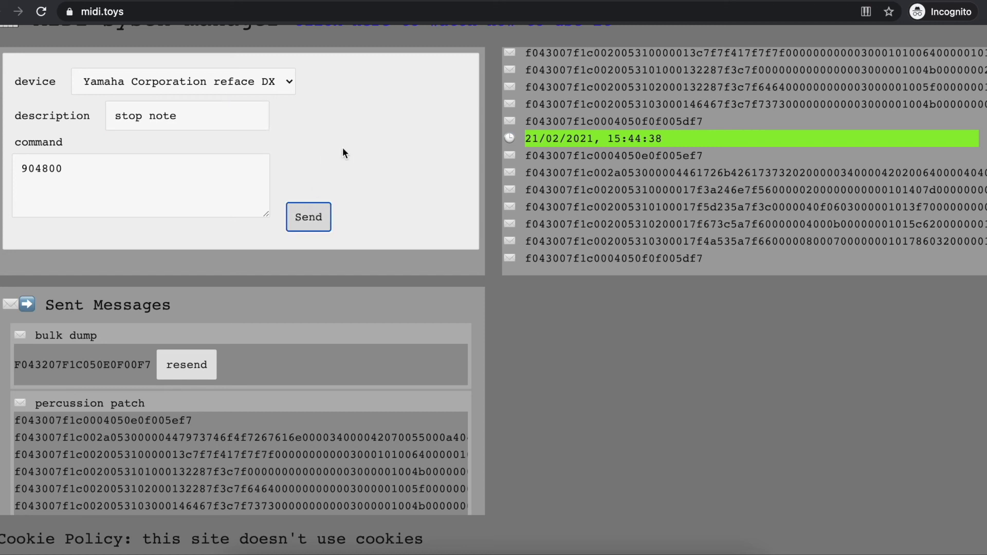
pyautogui.scroll(-5, 362, 390)
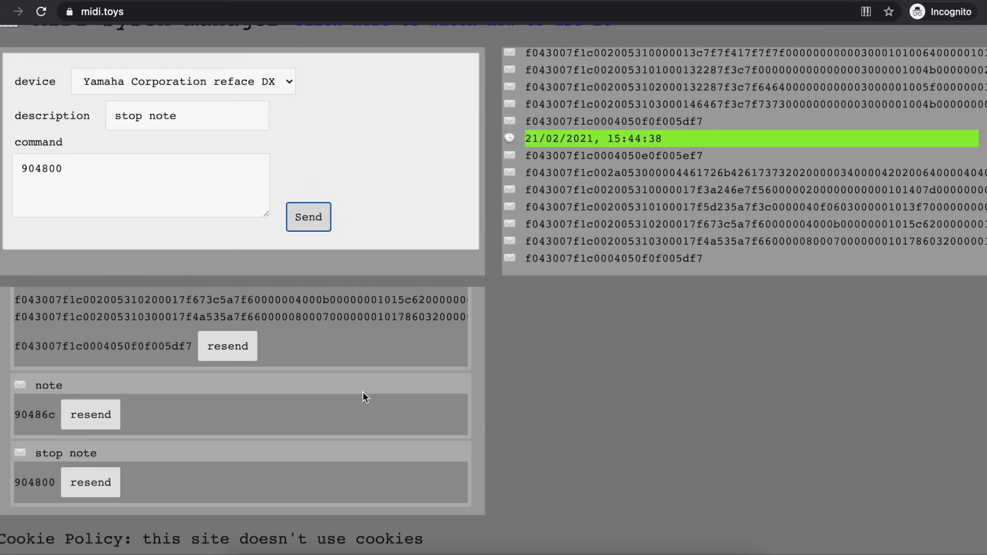
# Resend the saved note message 90486c from Sent Messages four times
pyautogui.click(162, 191)
pyautogui.click(87, 425)
pyautogui.click(88, 424)
pyautogui.click(87, 425)
pyautogui.click(87, 424)
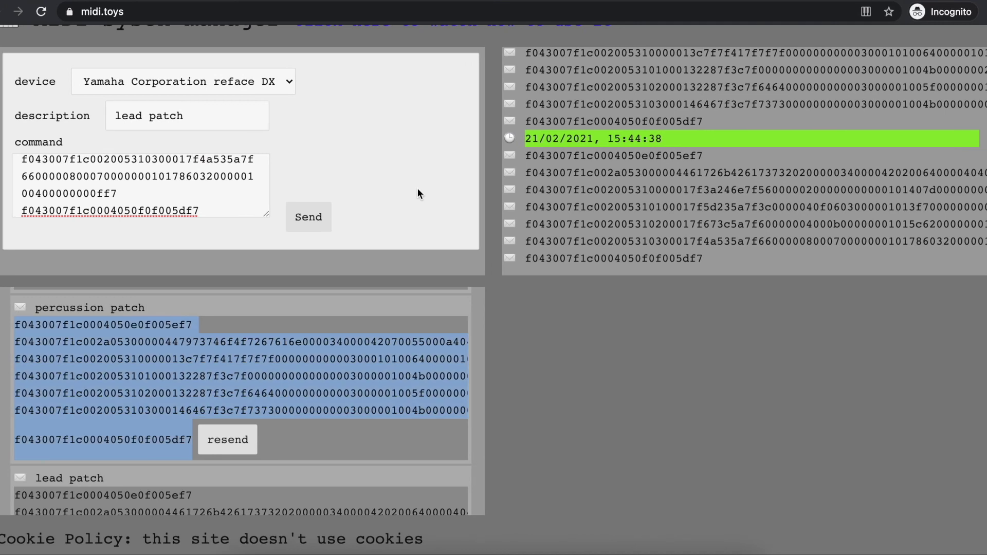
pyautogui.scroll(1, 417, 194)
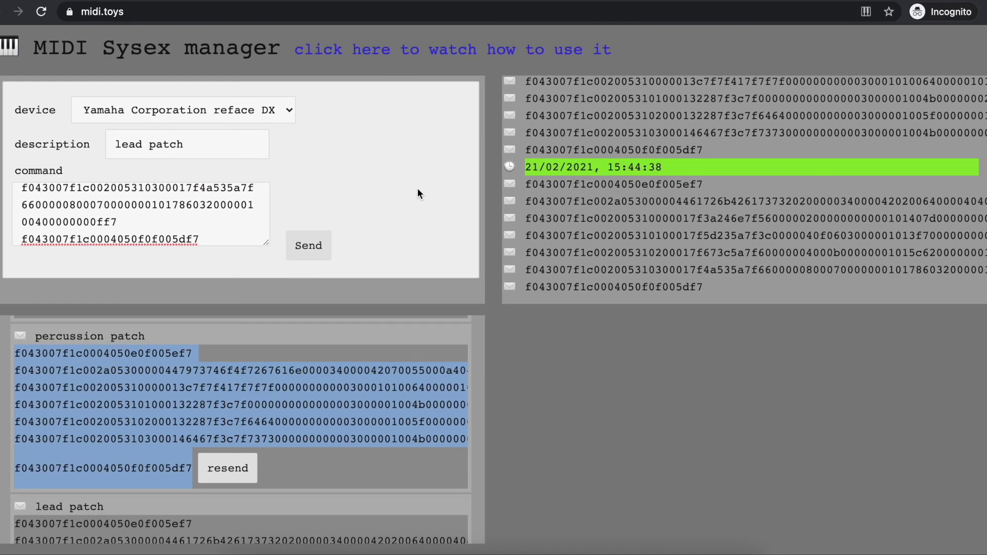